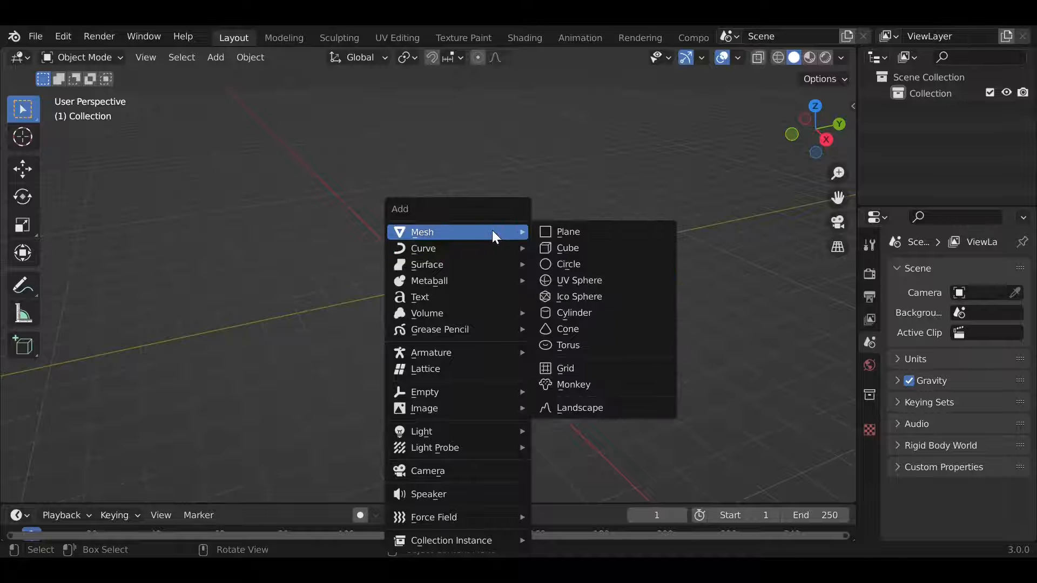
Add a cube and merge all its vertices at the center into a single vertex.
left_click(581, 248)
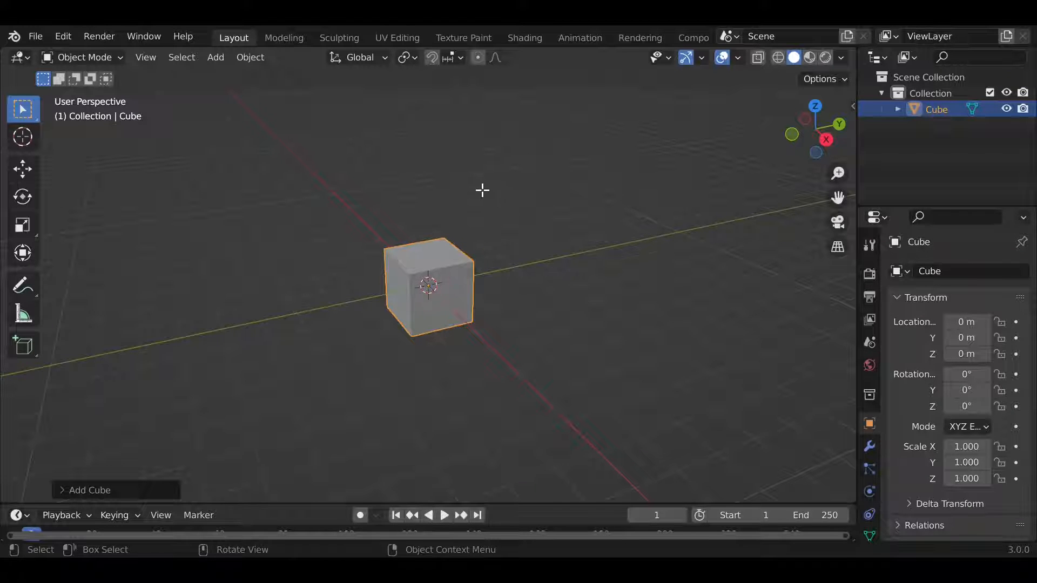
key("Tab")
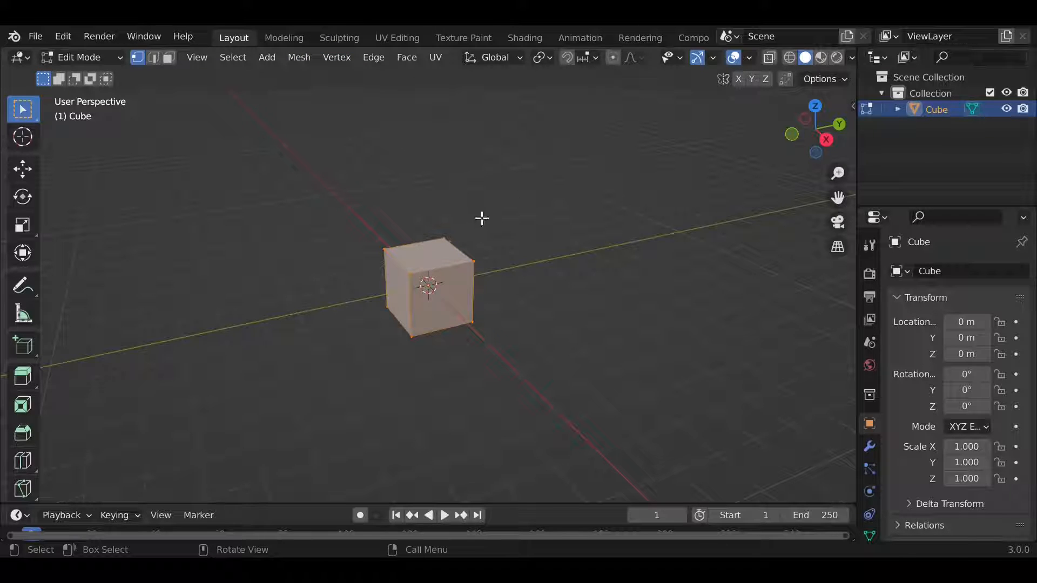
key("m")
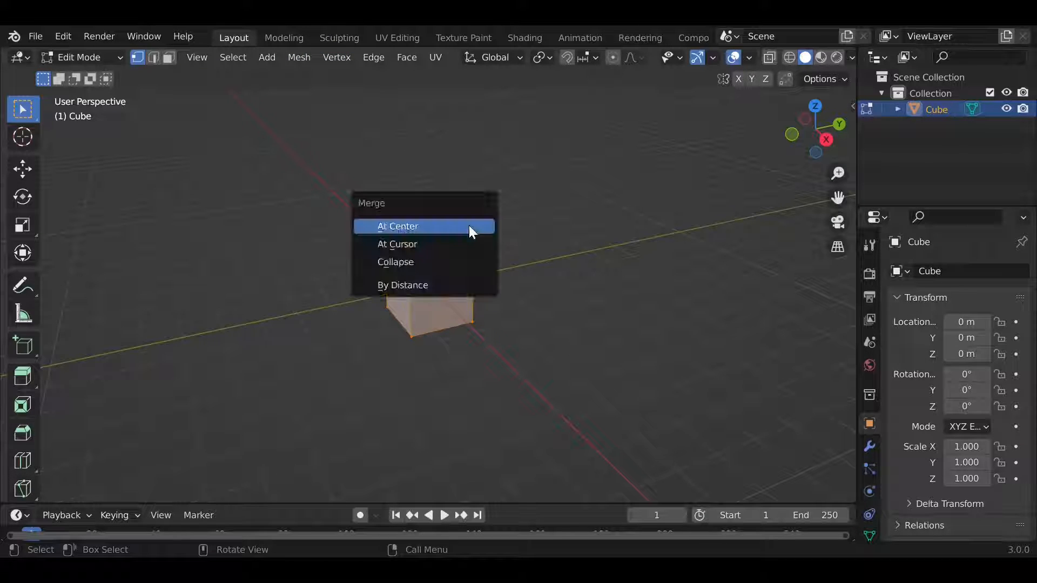
left_click(455, 222)
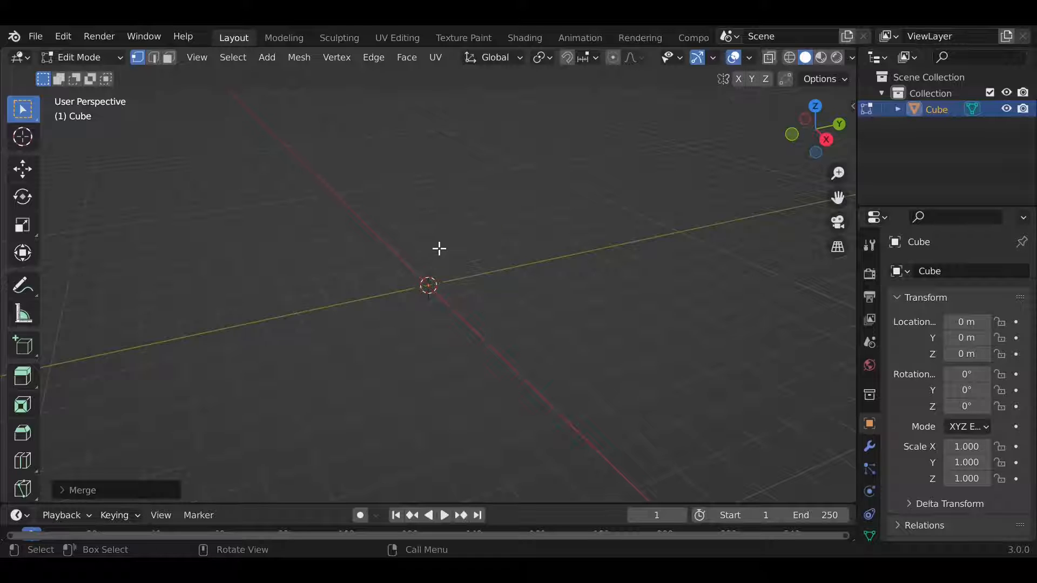
Switch to the Right Orthographic view and box-select the single merged vertex in Edit Mode.
middle_click_drag(452, 301, 592, 250)
key("Tab")
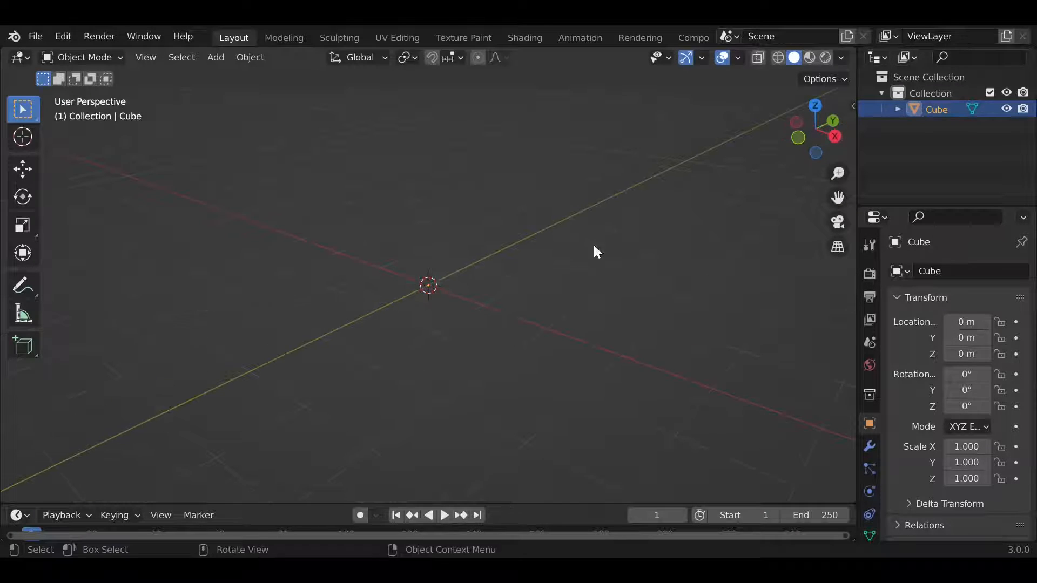
left_click(835, 135)
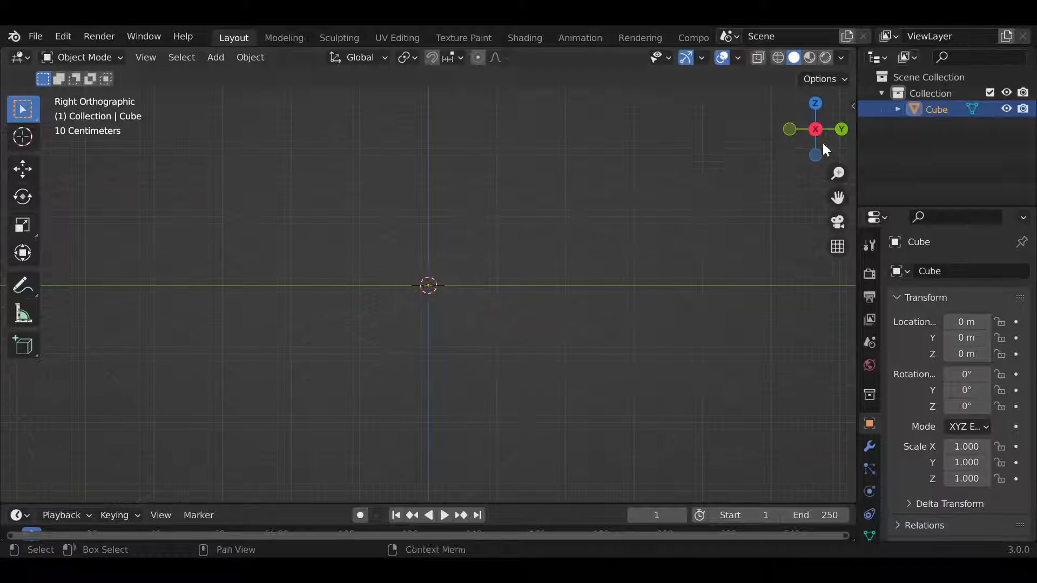
middle_click_drag(463, 268, 493, 310)
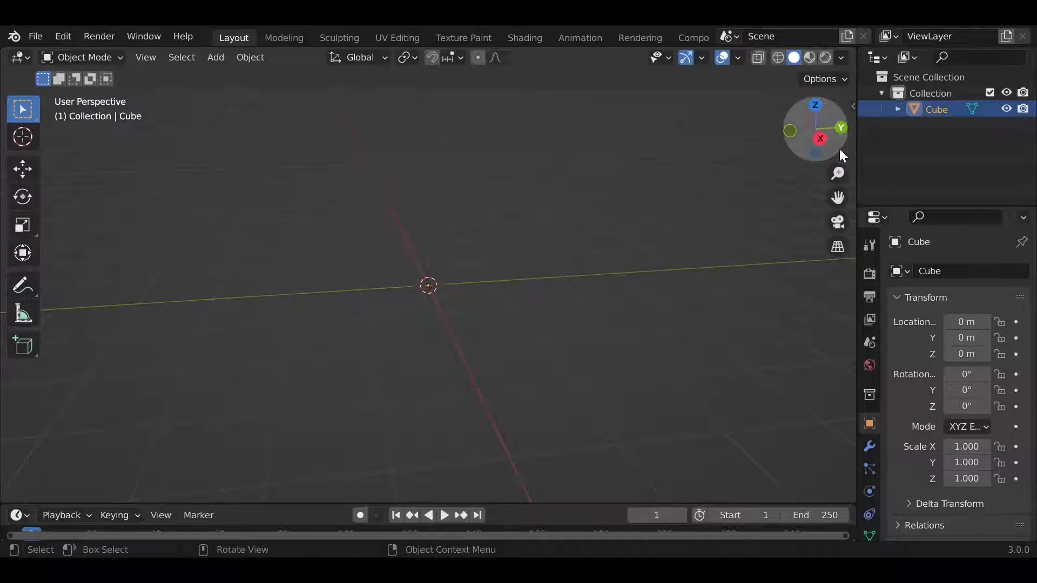
left_click(821, 140)
key("Tab")
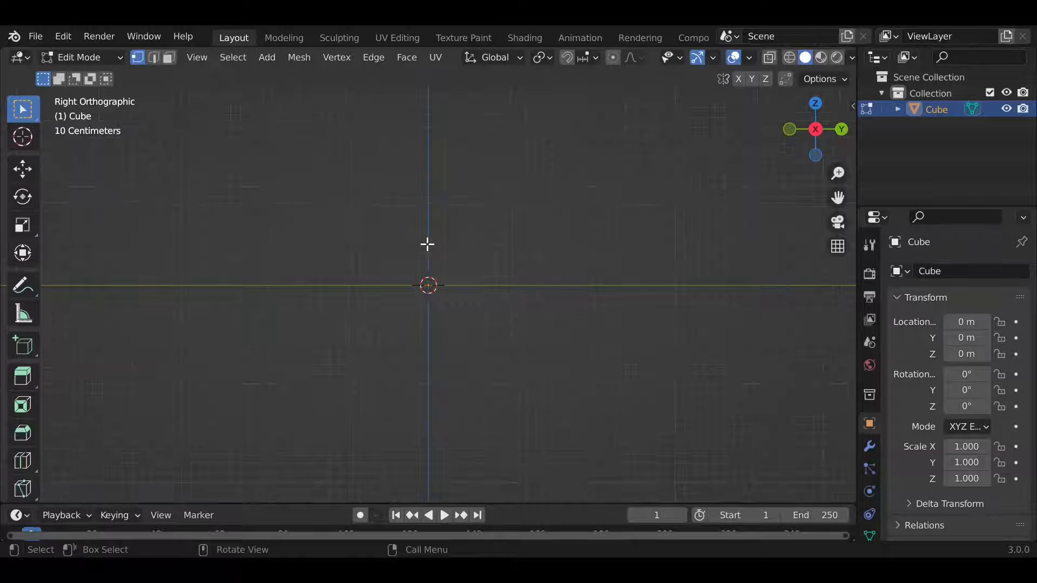
middle_click_drag(427, 244, 432, 279, "shift")
left_click_drag(383, 274, 616, 422)
left_click_drag(376, 244, 548, 362)
left_click_drag(321, 259, 548, 398)
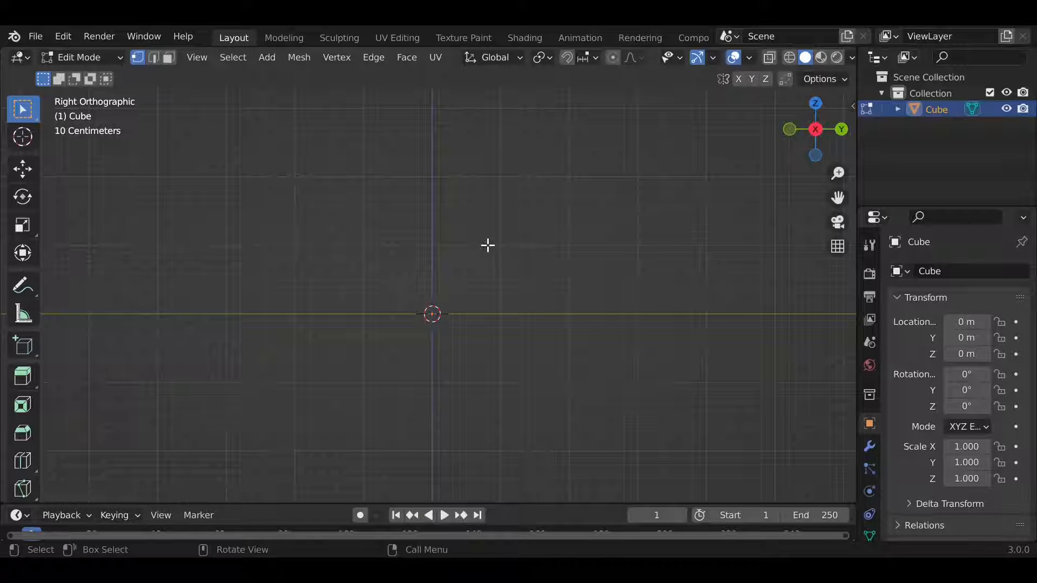
middle_click_drag(488, 246, 503, 278, "shift")
key("g")
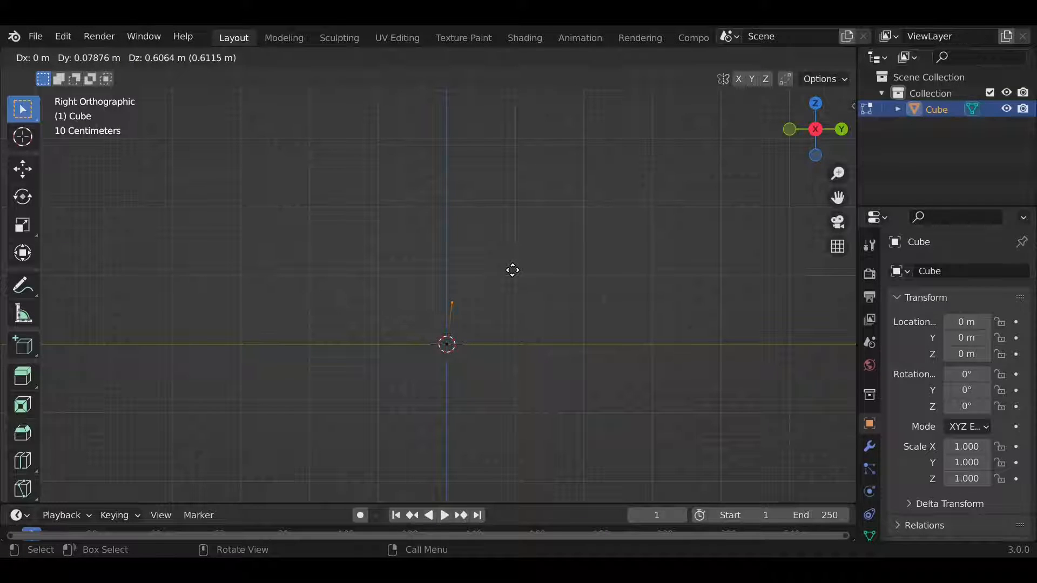
left_click(512, 270)
key("ctrl+z")
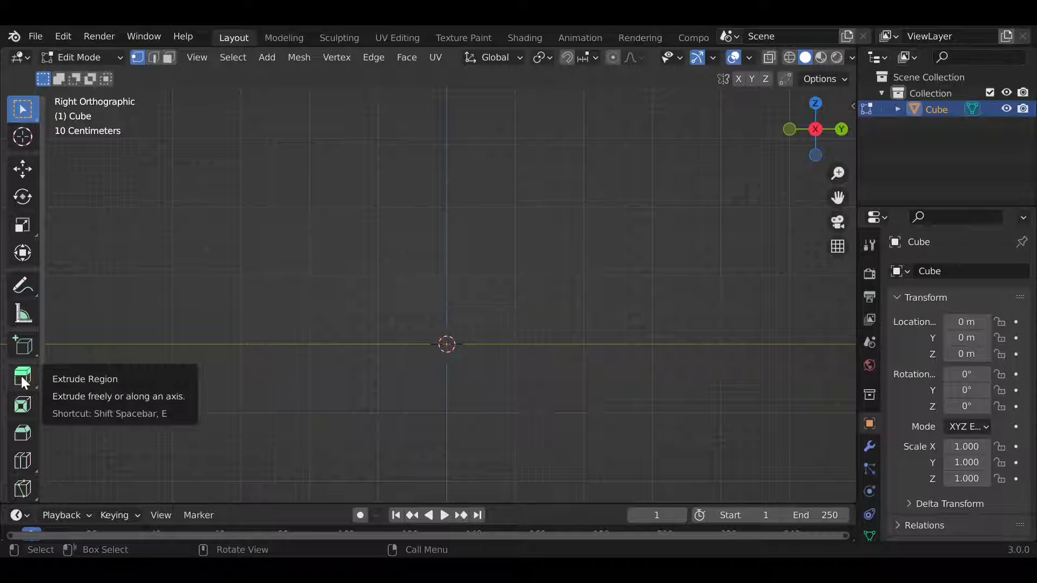
Extrude the vertex about 1.6 m upward as a trunk and extrude two diagonal branches from its top, one toward each side along Y.
key("e")
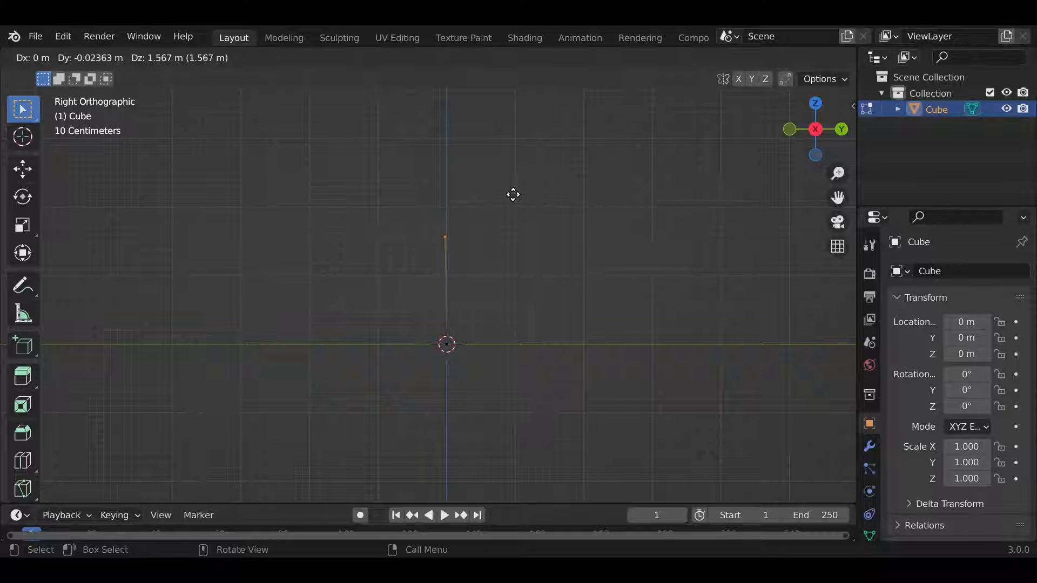
left_click(514, 190)
middle_click_drag(535, 211, 545, 284, "shift")
key("e")
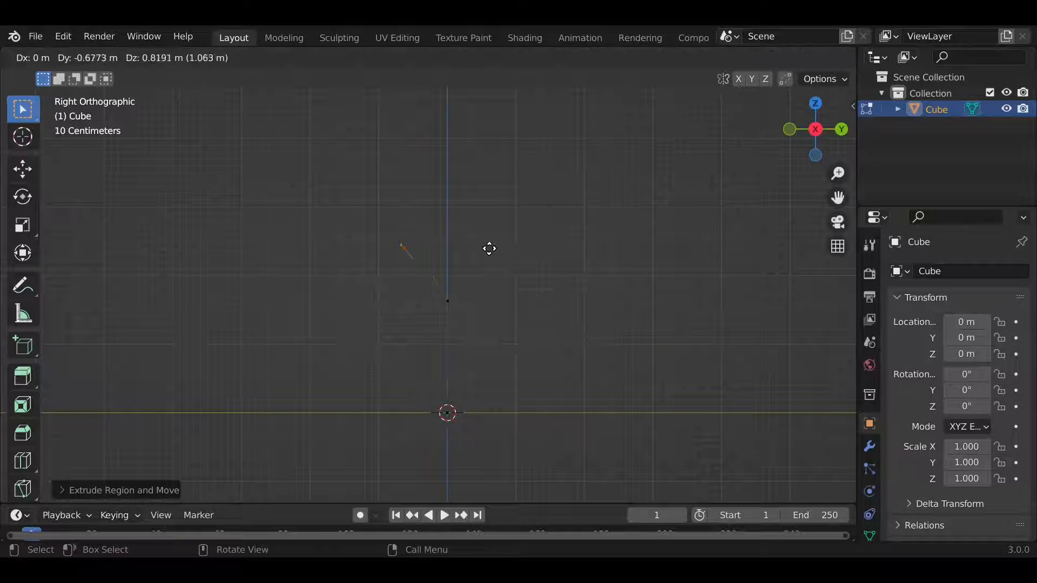
left_click(496, 262)
left_click(449, 301)
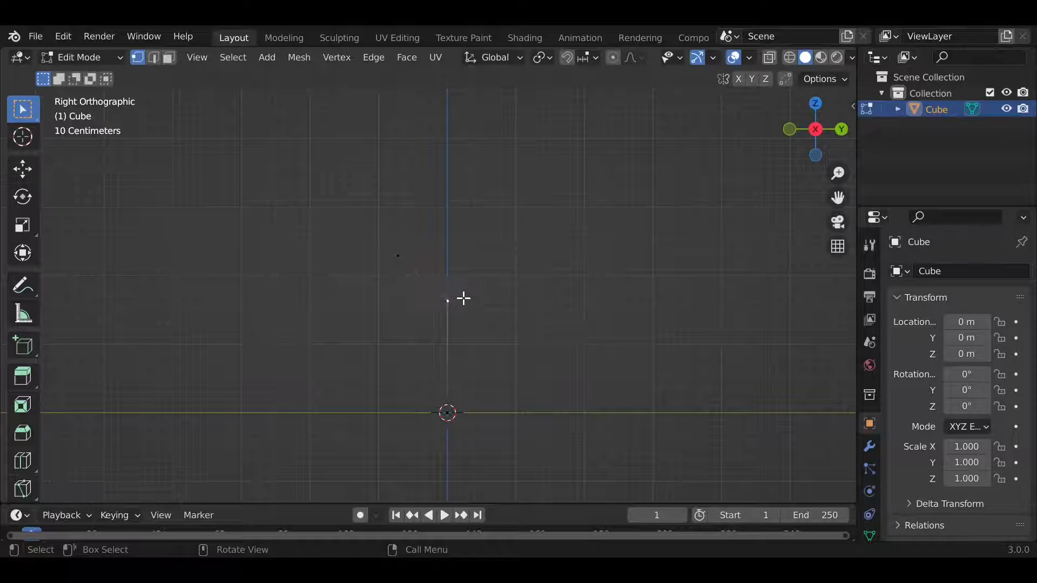
key("e")
left_click(534, 235)
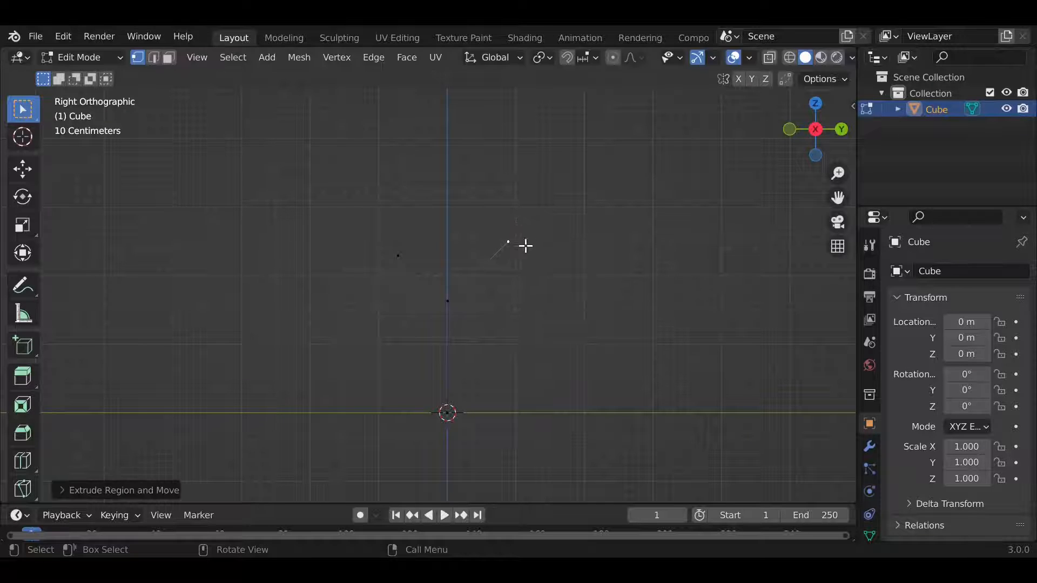
Extrude a short outward twig from each branch end, plus an upward twig from the +Y branch end.
key("e")
left_click(537, 257)
left_click(397, 258)
key("e")
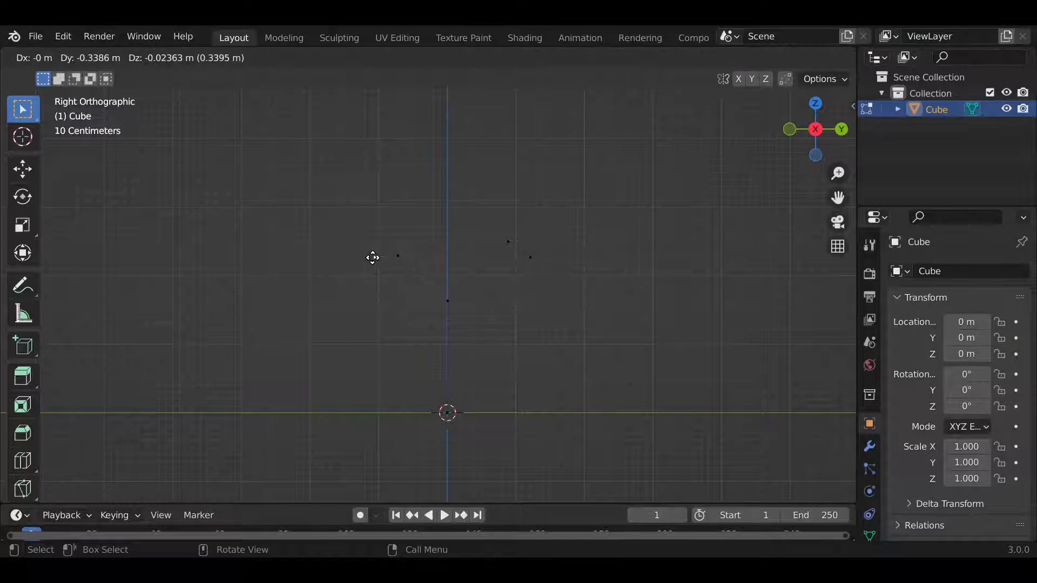
left_click(370, 271)
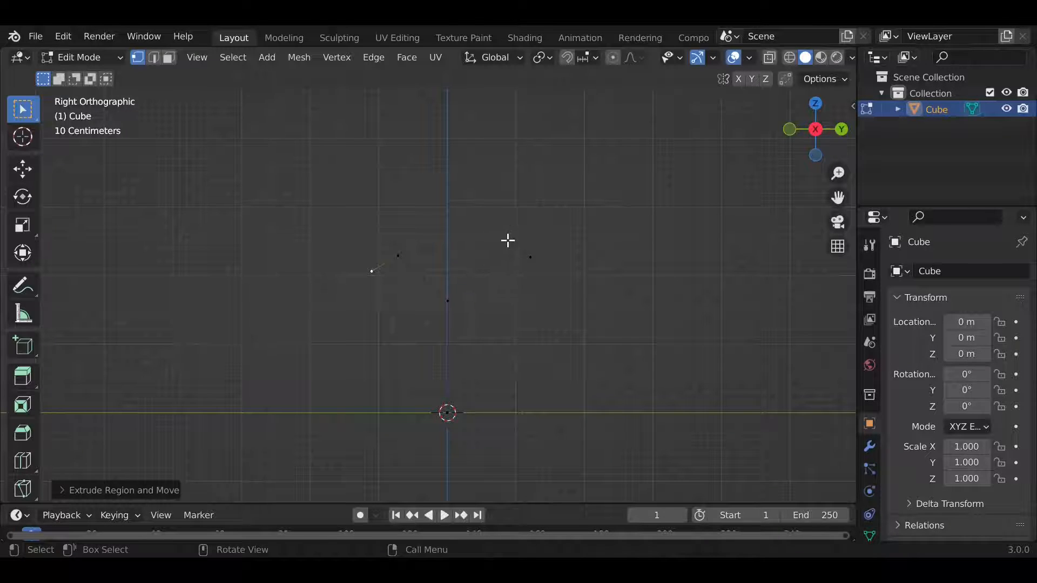
left_click(507, 240)
key("e")
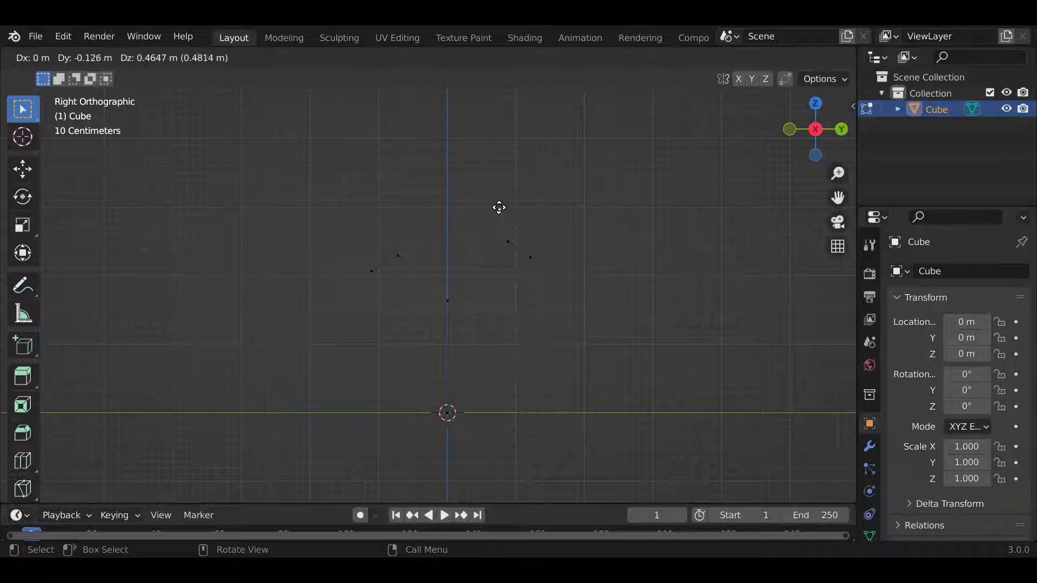
left_click(500, 208)
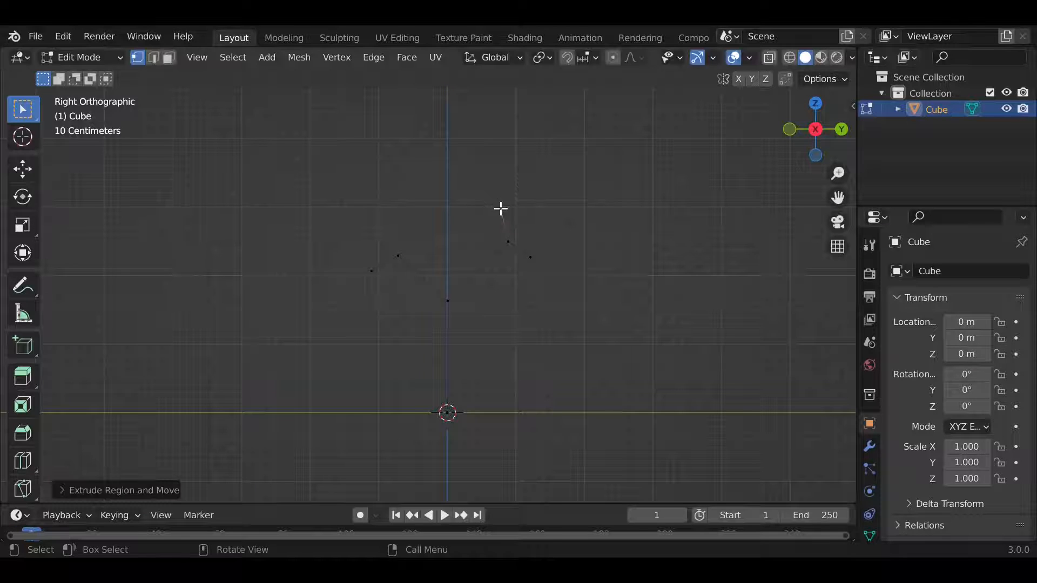
Examine the branch skeleton in perspective and from the Back Orthographic view.
left_click(402, 256)
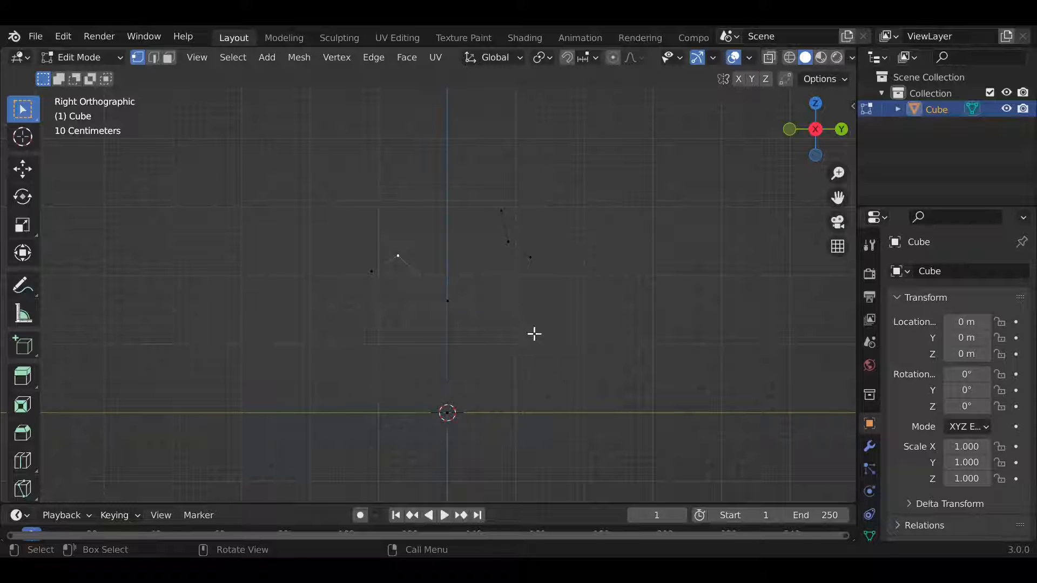
key("Tab")
key("KP_5")
middle_click_drag(581, 341, 523, 346)
middle_click_drag(576, 307, 454, 367)
key("Tab")
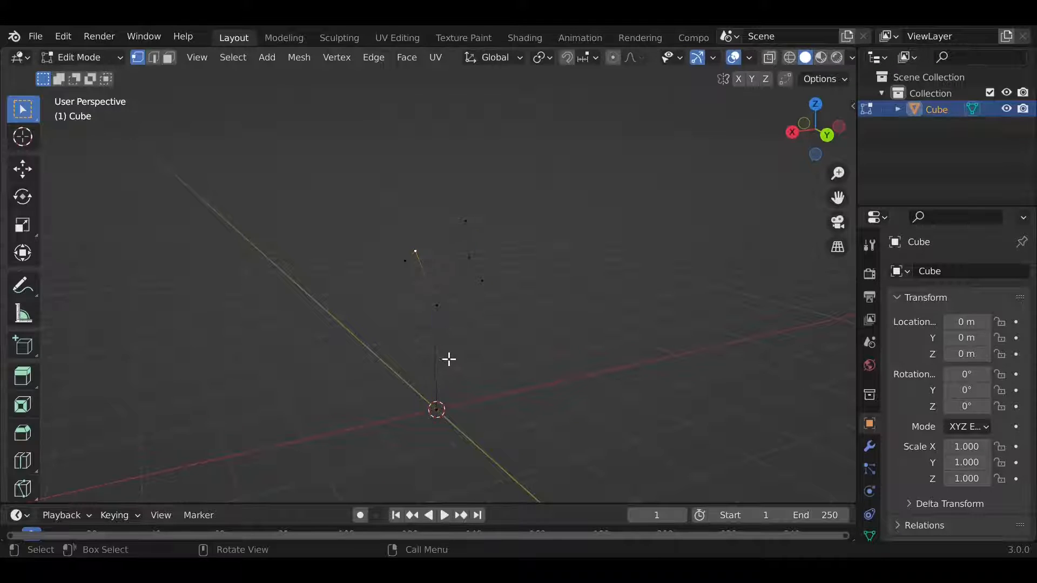
left_click(827, 135)
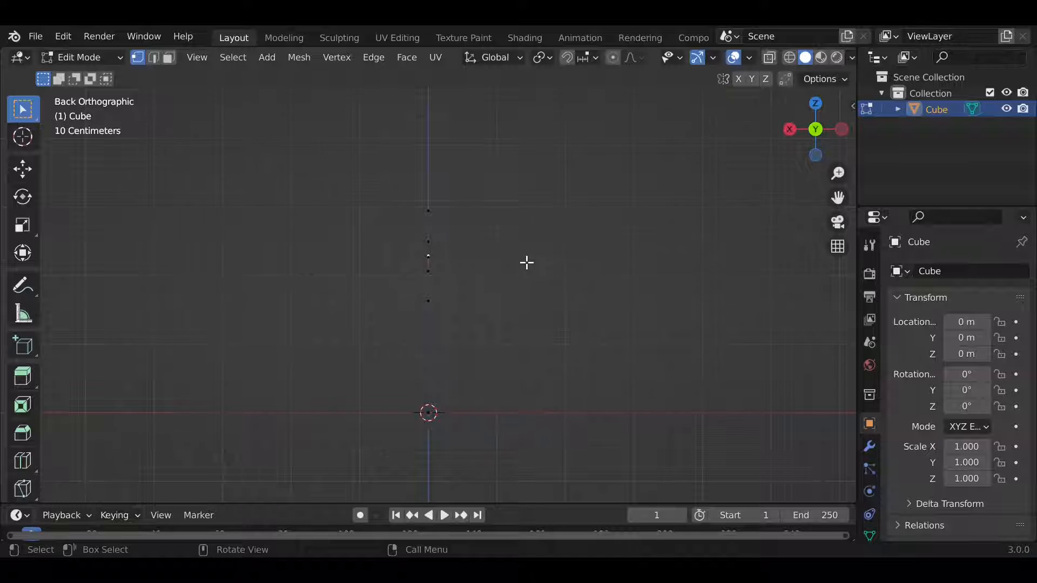
middle_click_drag(527, 263, 486, 286)
middle_click_drag(425, 305, 479, 341)
key("g")
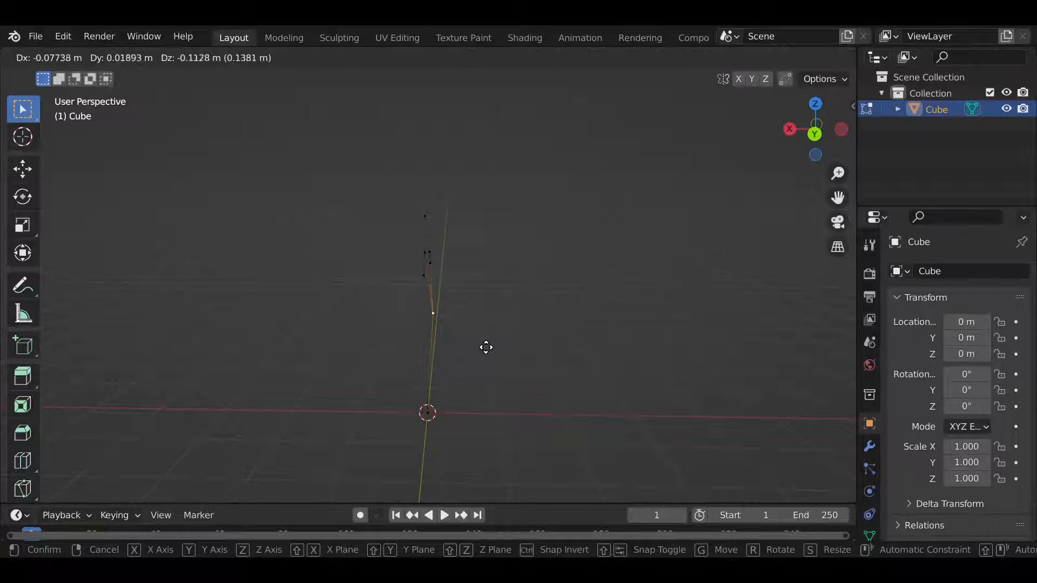
left_click(488, 348)
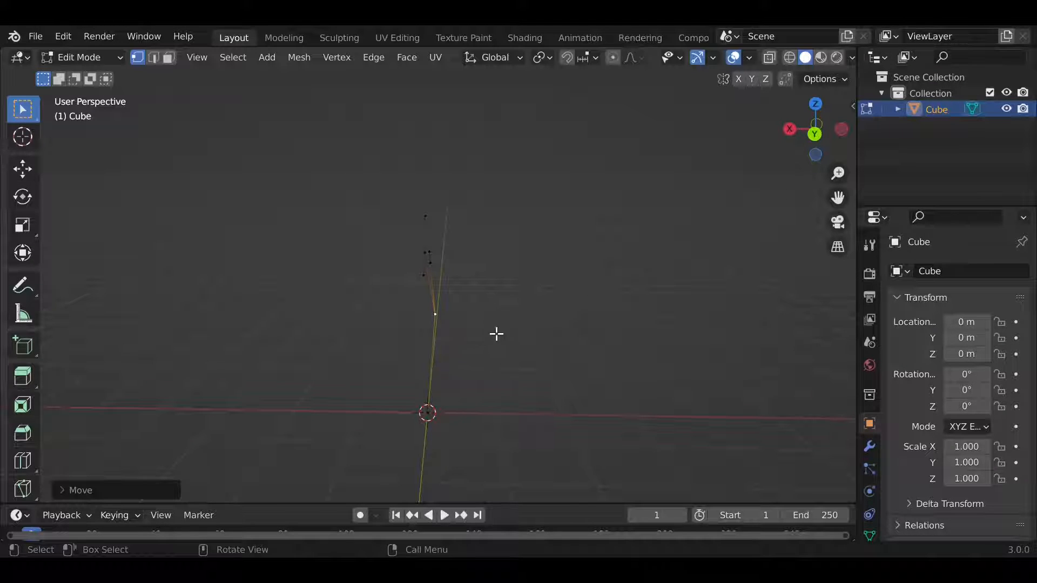
middle_click_drag(417, 310, 398, 194)
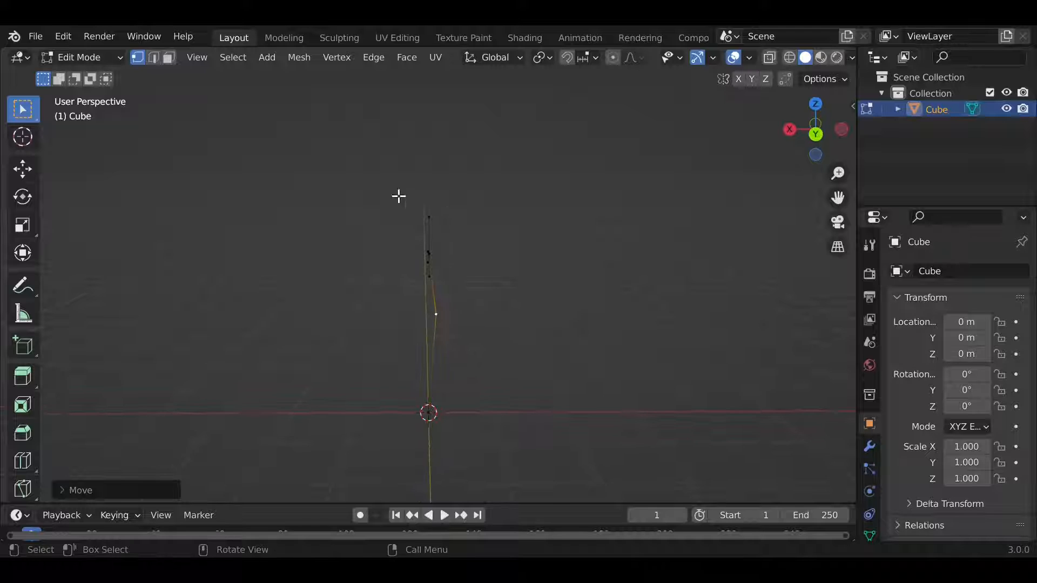
key("ctrl+z")
Select the trunk top with all branch vertices and shift them slightly toward -X so the trunk leans.
left_click_drag(391, 183, 527, 319)
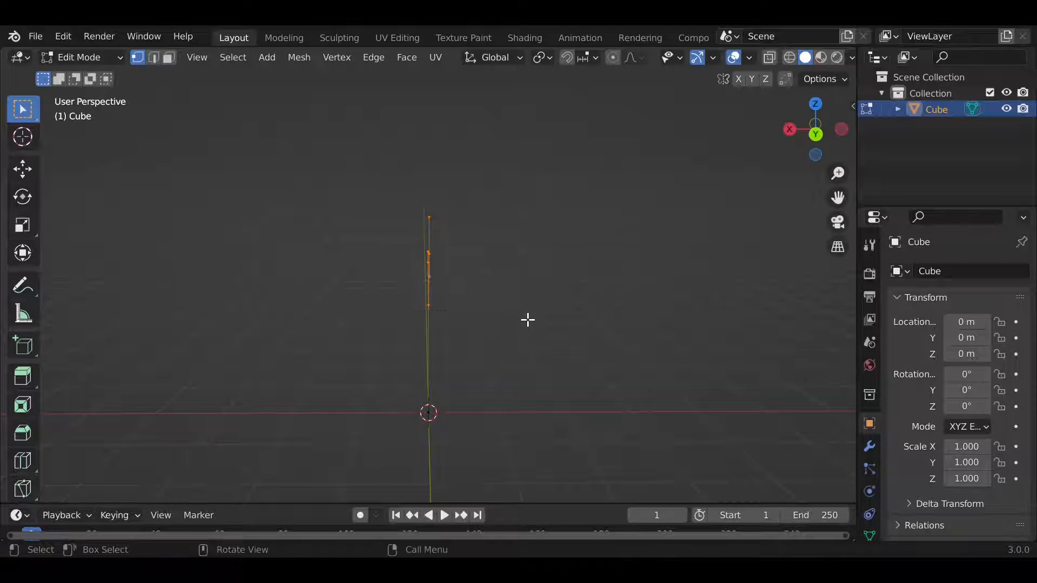
key("g")
left_click(537, 320)
middle_click_drag(537, 319, 505, 306)
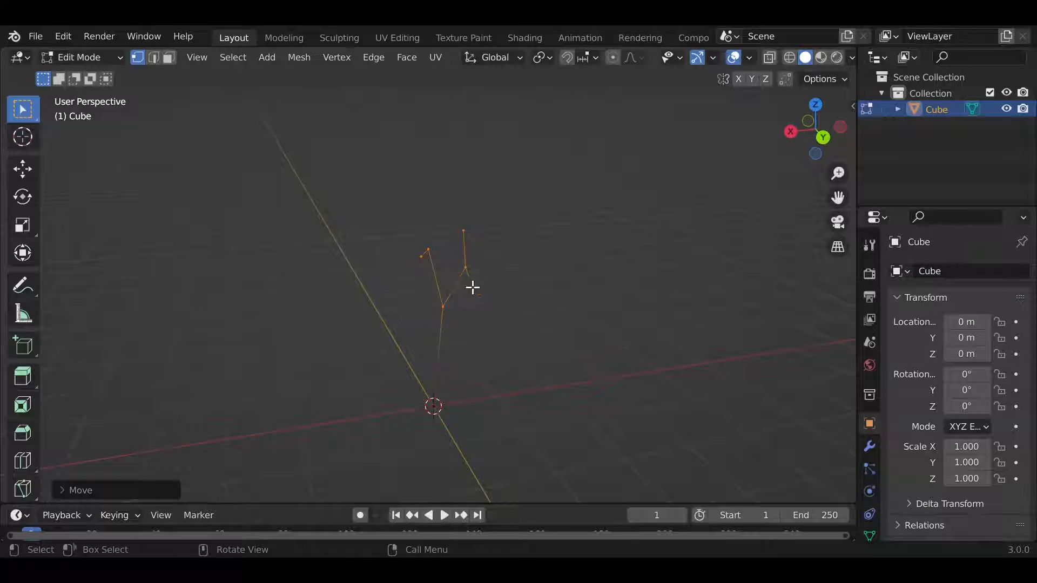
Move the outer twig tip and the upright twig tip of the +Y branch apart, out of the flat plane.
left_click(525, 295)
key("g")
left_click(506, 300)
key("g")
left_click(476, 232)
Move the +Y branch's fork vertex toward +X and reposition its outer twig tip lower.
left_click(465, 268)
key("g")
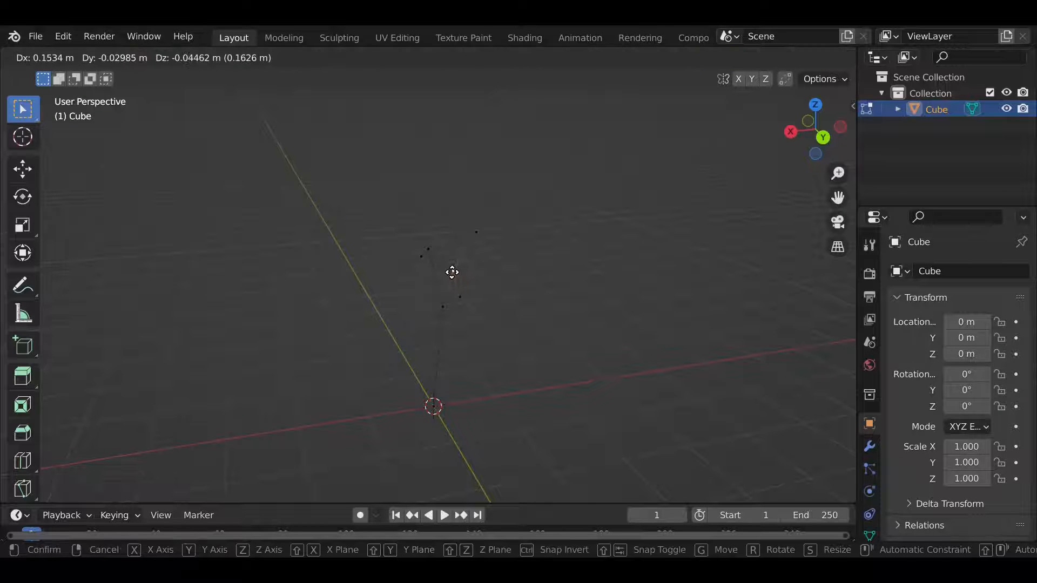
left_click(463, 270)
key("g")
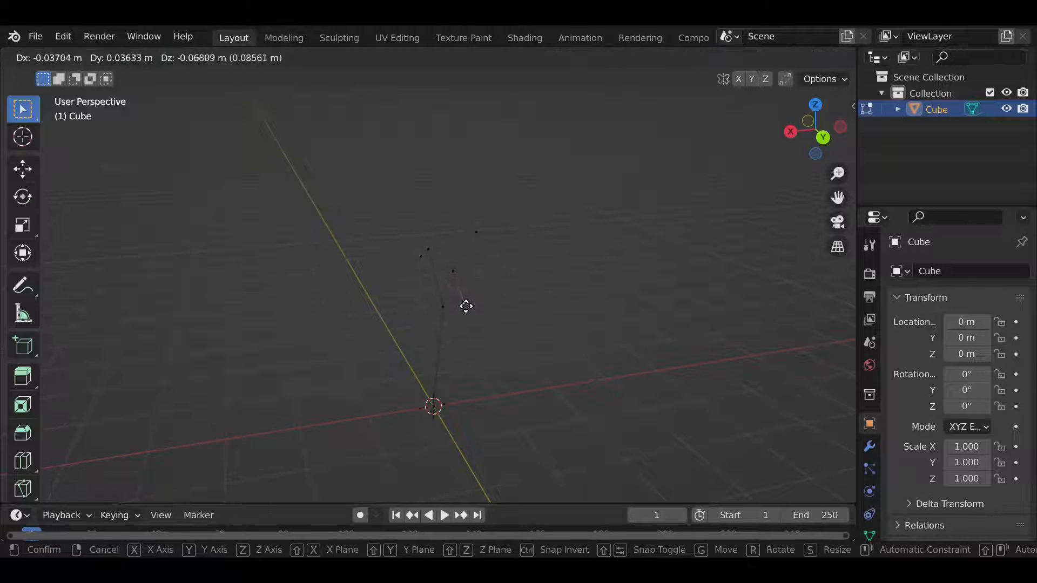
left_click(469, 303)
Move the -Y branch's fork vertex and its twig tip toward +X to give that branch depth.
middle_click_drag(468, 303, 740, 324)
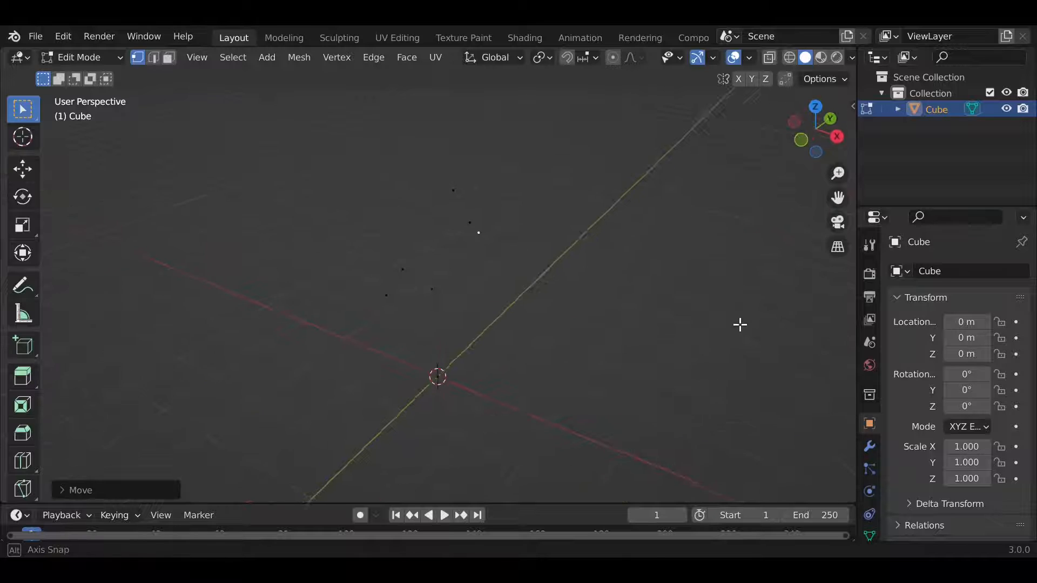
key("g")
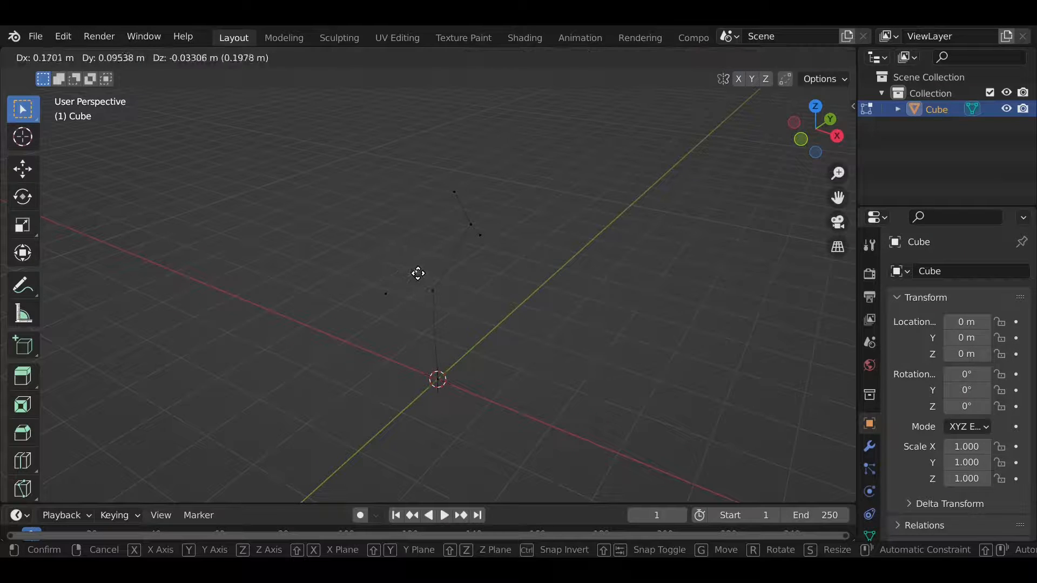
left_click(416, 276)
key("g")
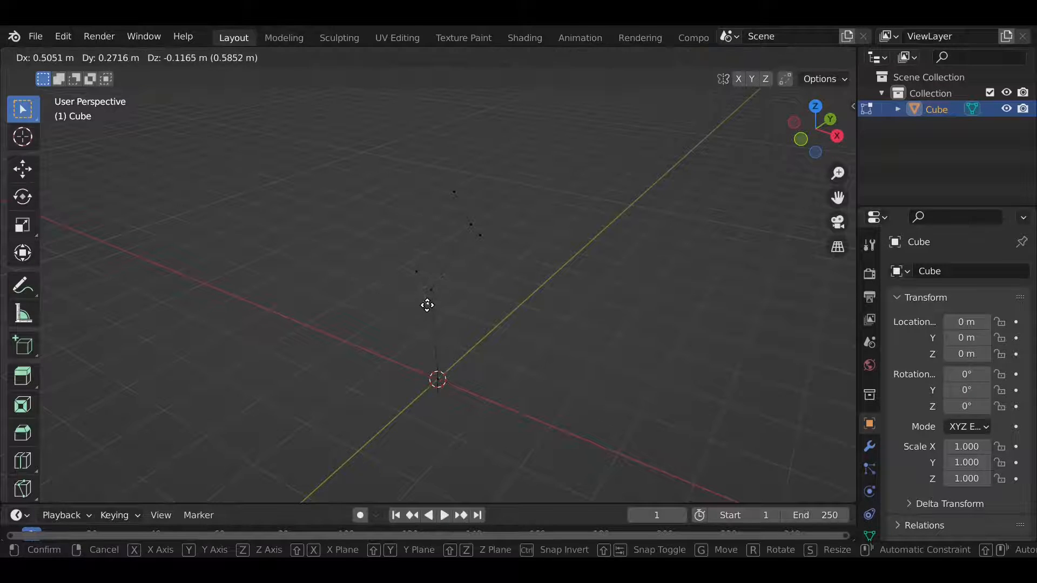
left_click(432, 303)
Move the upright twig's tip back toward +X, closer above its fork, and lower it slightly.
middle_click_drag(435, 303, 319, 292)
key("g")
key("Escape")
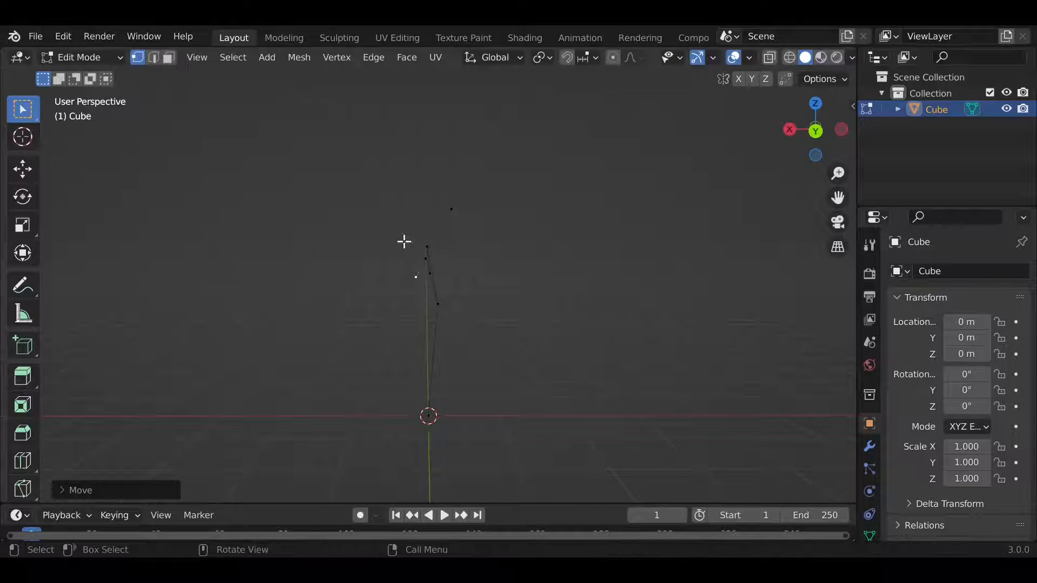
key("g")
left_click(432, 217)
middle_click_drag(433, 217, 463, 260)
key("g")
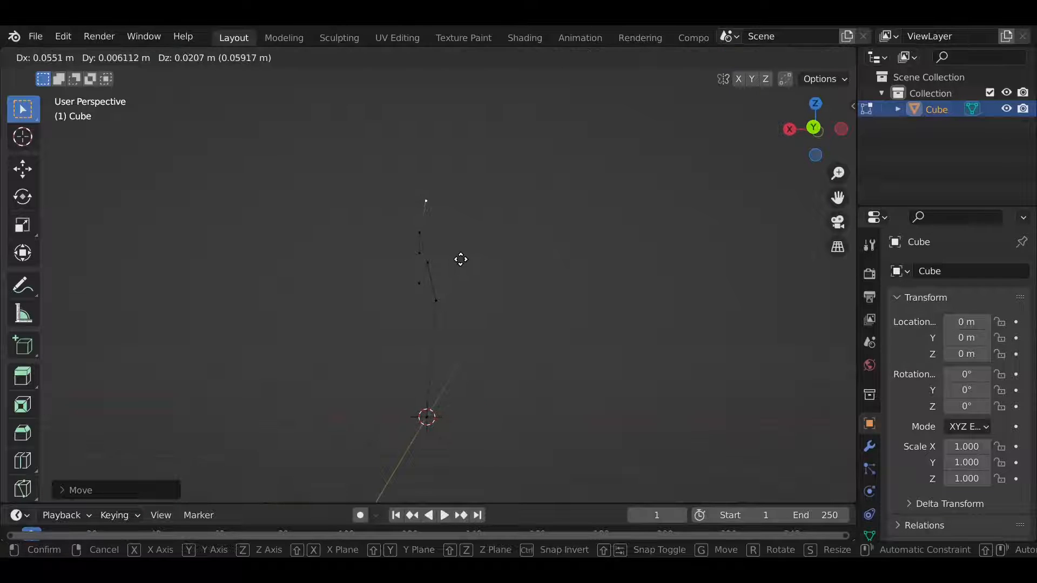
left_click(461, 259)
key("g")
left_click(460, 264)
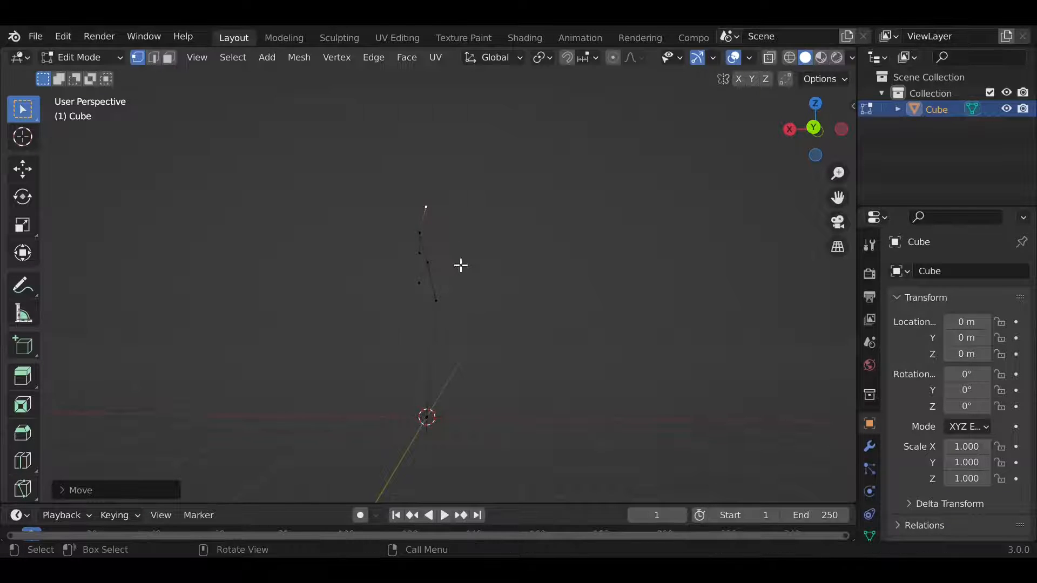
Leave Edit Mode and add a Skin modifier to the branching tree skeleton.
middle_click_drag(460, 264, 507, 311)
key("Tab")
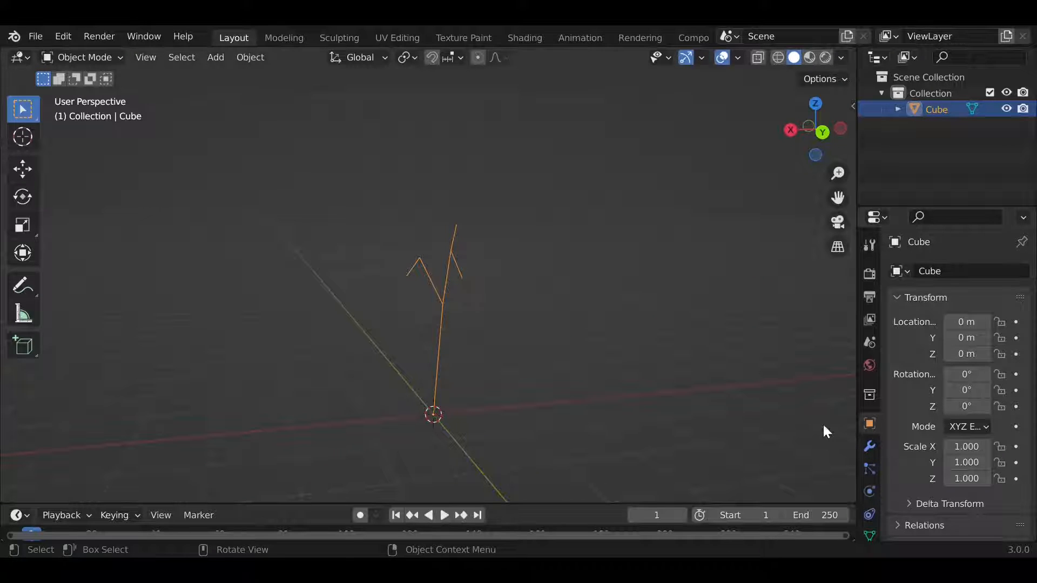
left_click_drag(486, 210, 358, 385)
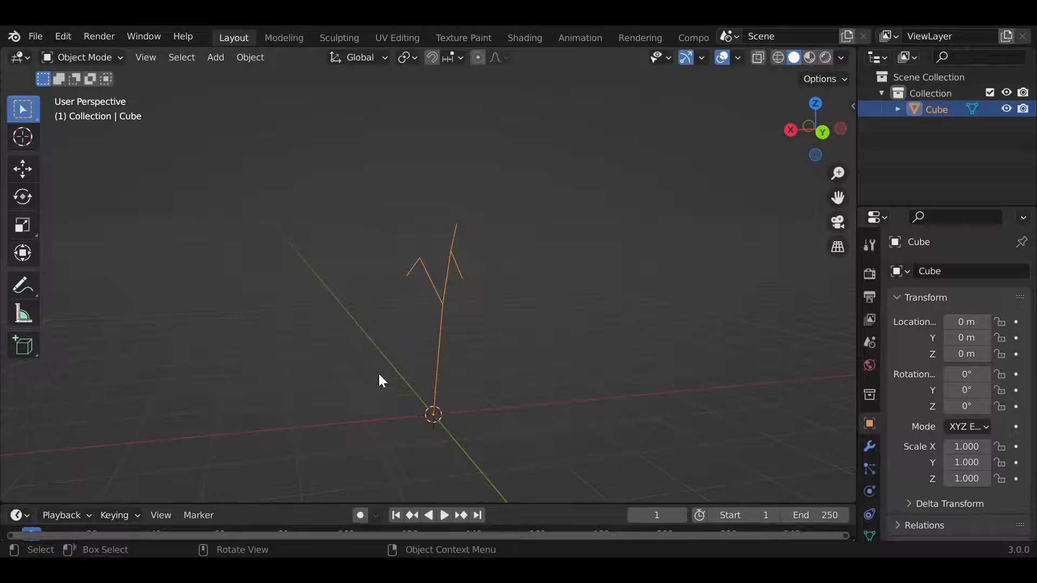
left_click(869, 446)
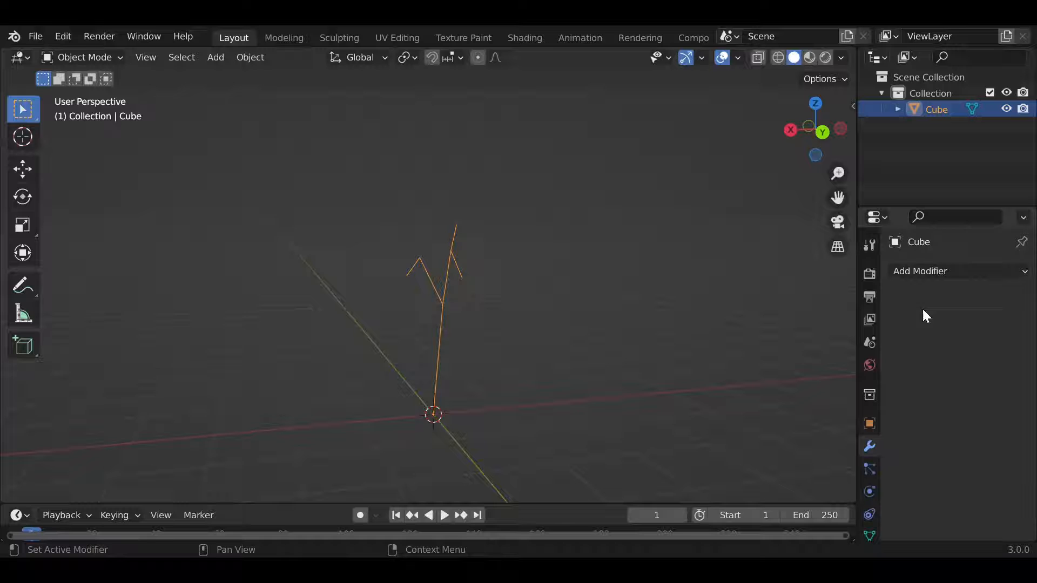
left_click(944, 270)
scroll(692, 541, "down", 4)
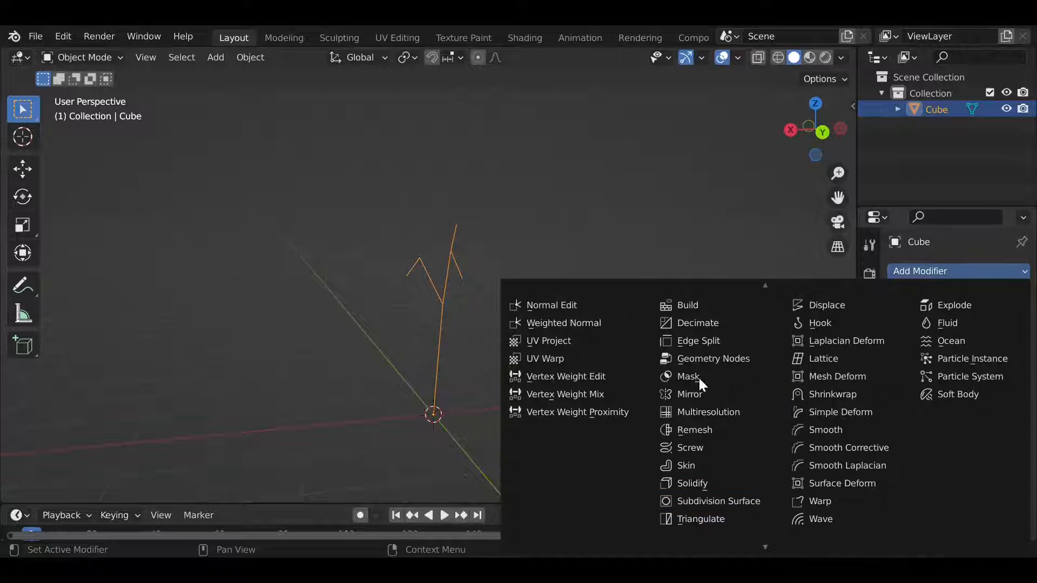
scroll(699, 377, "up", 3)
scroll(697, 361, "up", 1)
scroll(696, 361, "down", 1)
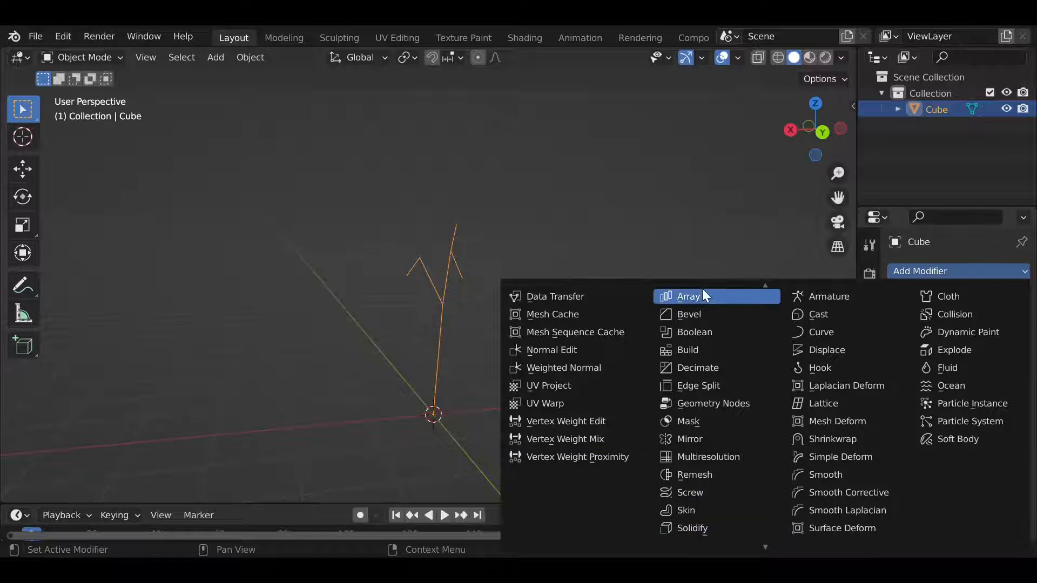
scroll(702, 288, "up", 1)
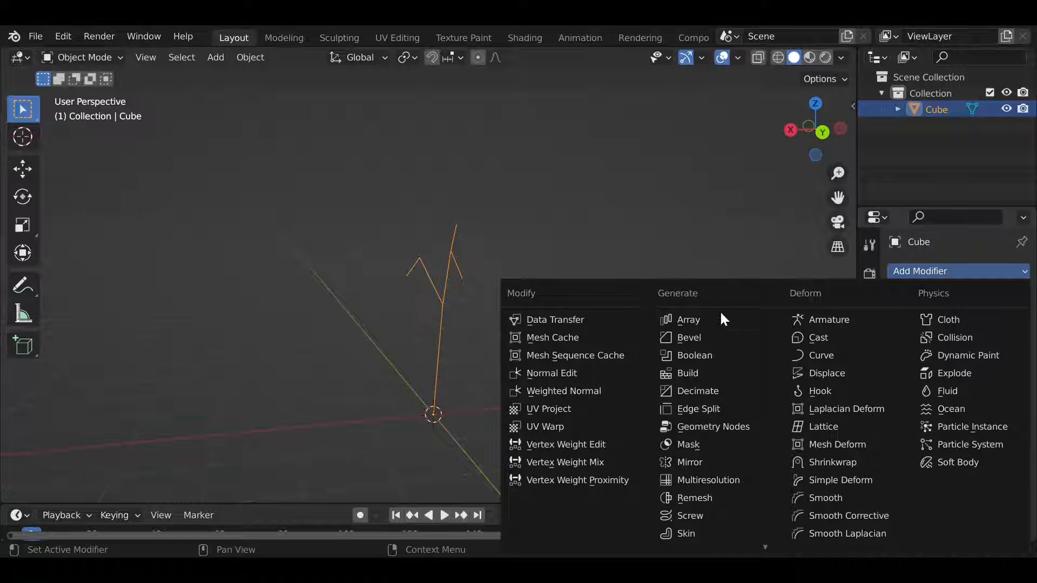
mouse_move(702, 545)
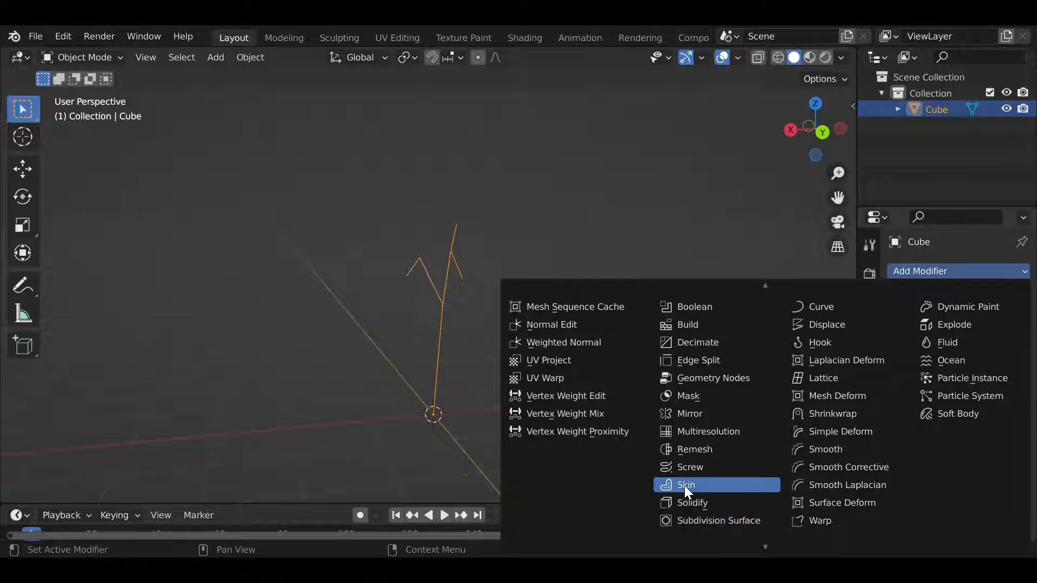
left_click(685, 485)
middle_click_drag(648, 410, 710, 370)
mouse_move(958, 322)
left_mouse_down()
mouse_move(999, 322)
mouse_move(950, 322)
left_mouse_up()
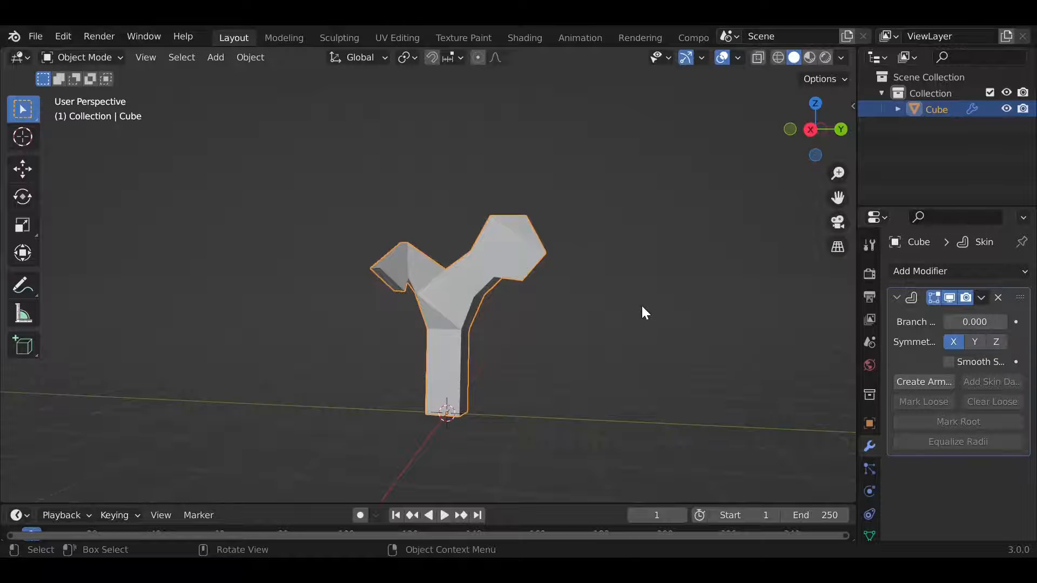
middle_click_drag(643, 313, 628, 275)
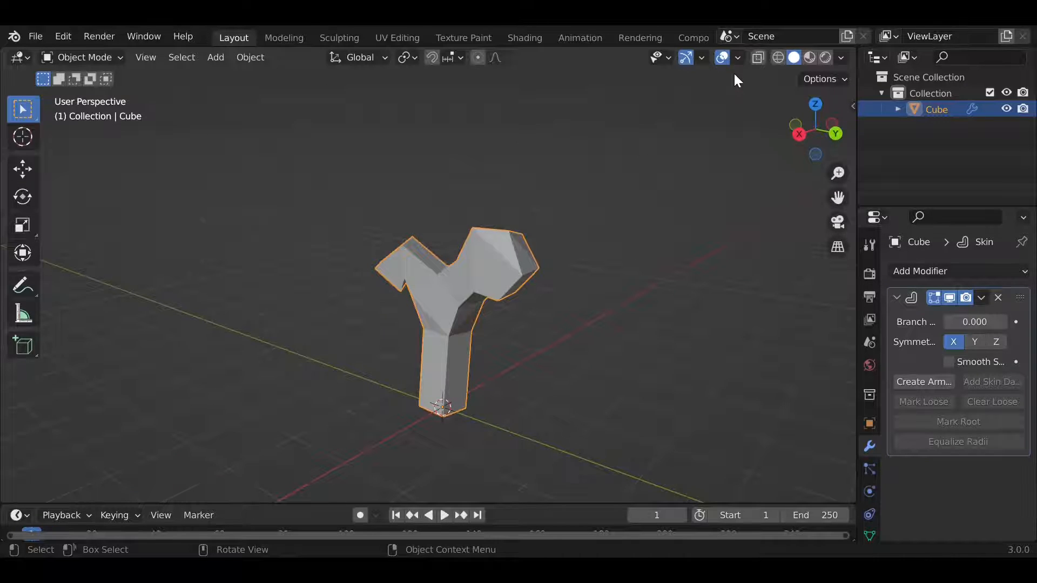
Enter Edit Mode with X-ray on and move the -Y branch's twig tip about 0.43 m outward and down.
key("Tab")
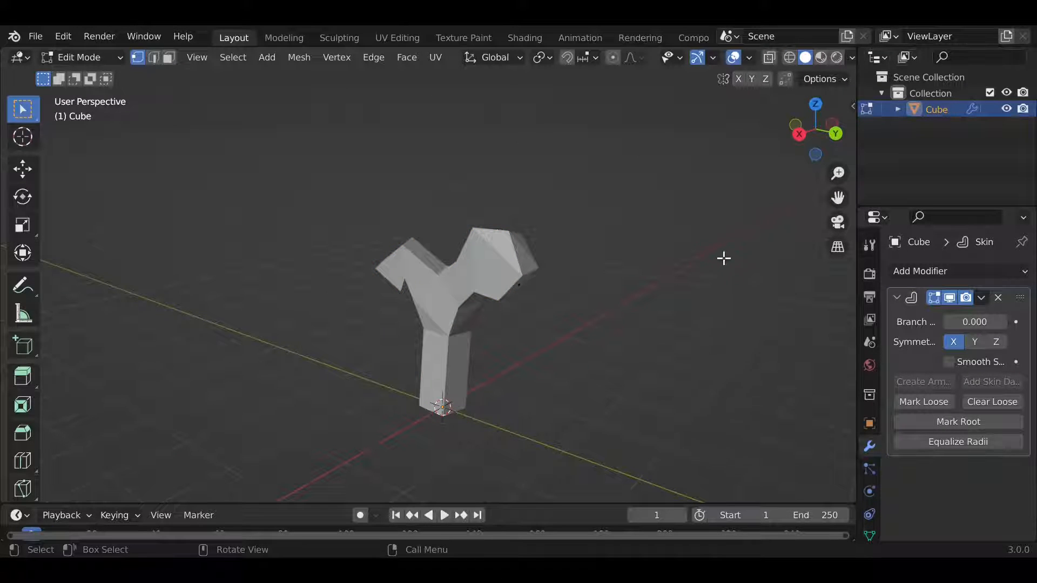
left_click(767, 56)
middle_click_drag(572, 373, 644, 349)
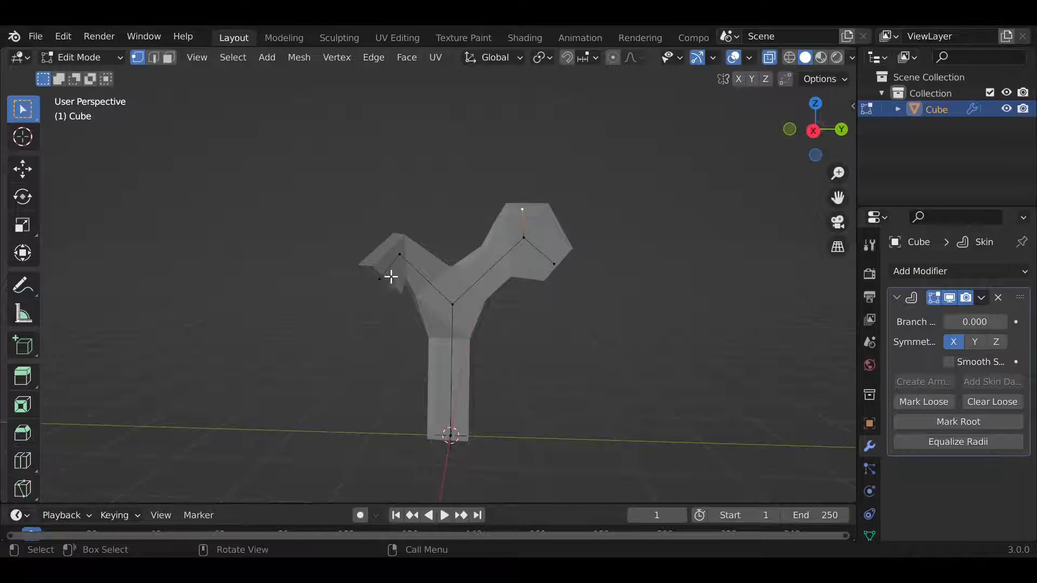
left_click(381, 279)
middle_click_drag(435, 335, 525, 377)
key("g")
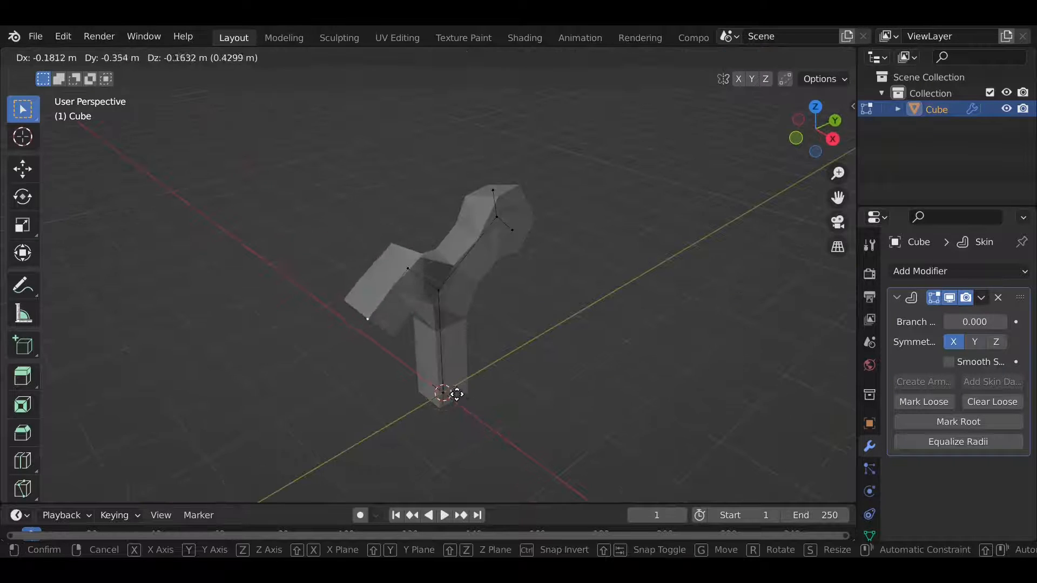
left_click(457, 394)
Lengthen both twigs of the +Y branch by moving the upright tip higher and the outer tip farther outward and down.
middle_click_drag(453, 394, 373, 357)
left_click(523, 237)
key("g")
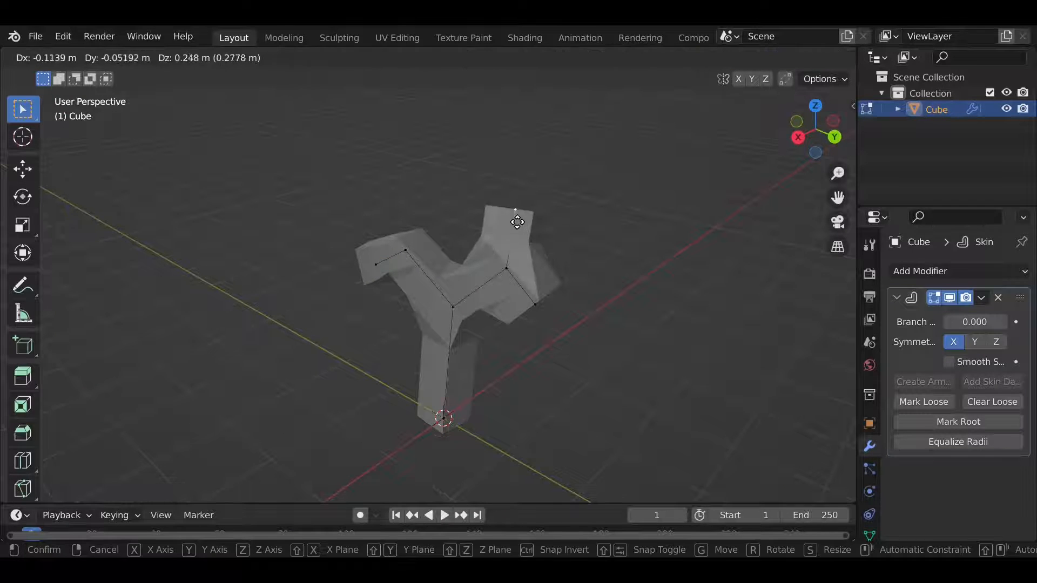
left_click(513, 185)
left_click(532, 304)
key("g")
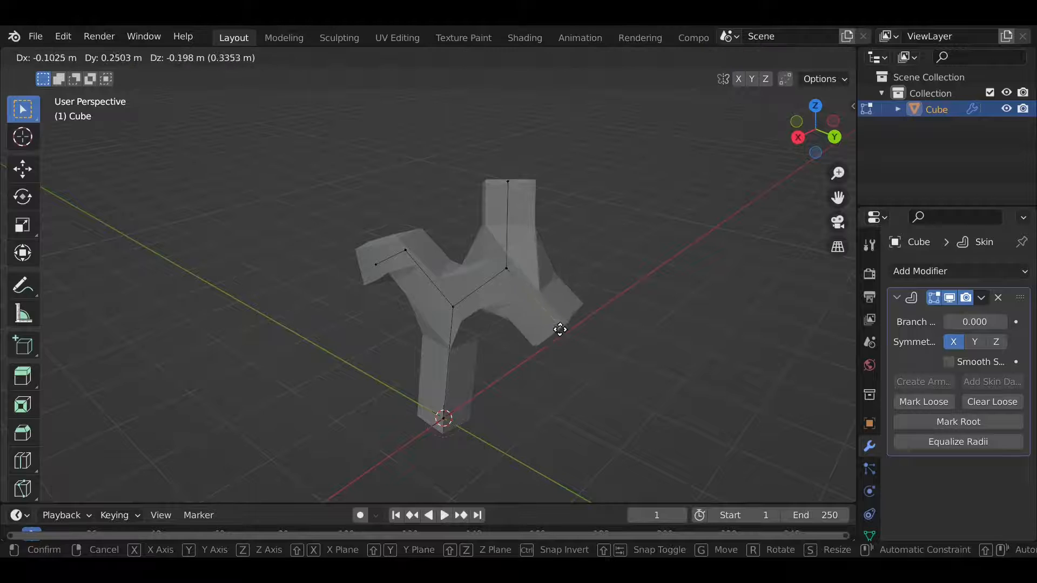
left_click(576, 348)
Examine the skinned tree from several sides in Object Mode, then return to Edit Mode.
middle_click_drag(587, 286, 703, 247)
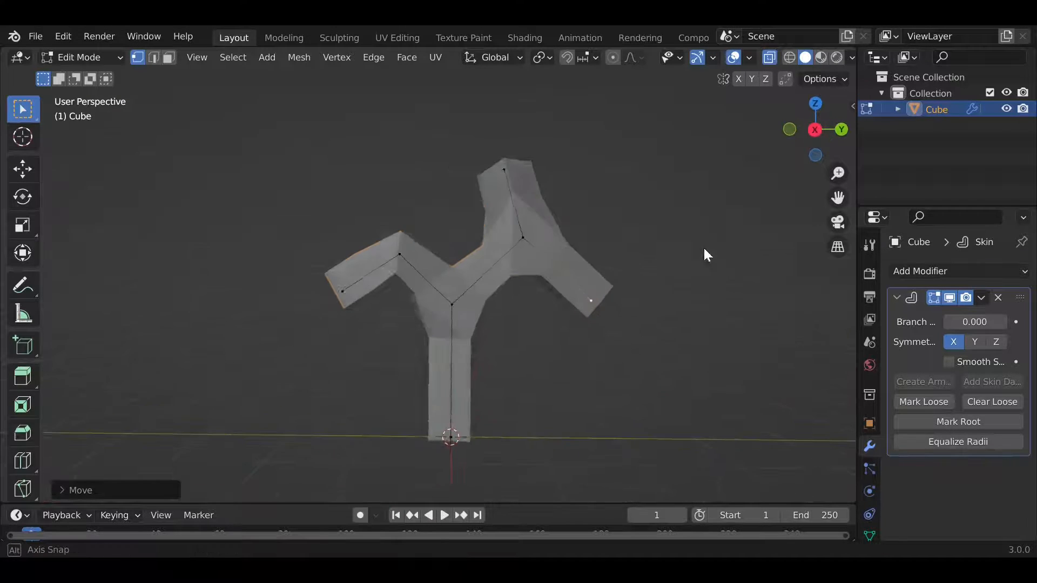
key("Tab")
middle_click_drag(642, 370, 468, 372)
mouse_move(323, 347)
middle_mouse_down()
mouse_move(590, 358)
mouse_move(648, 379)
middle_mouse_up()
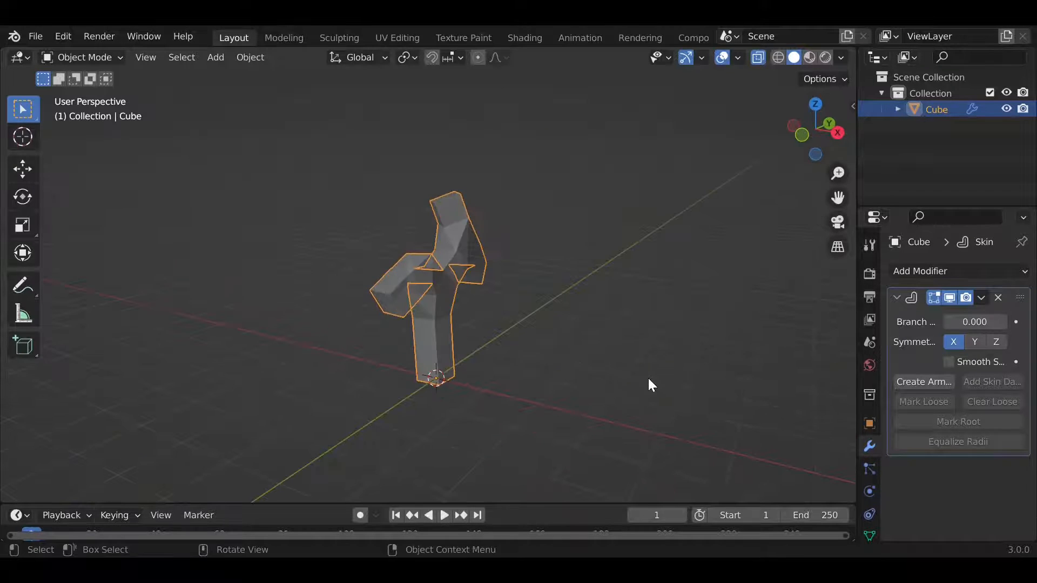
middle_click_drag(594, 354, 452, 341)
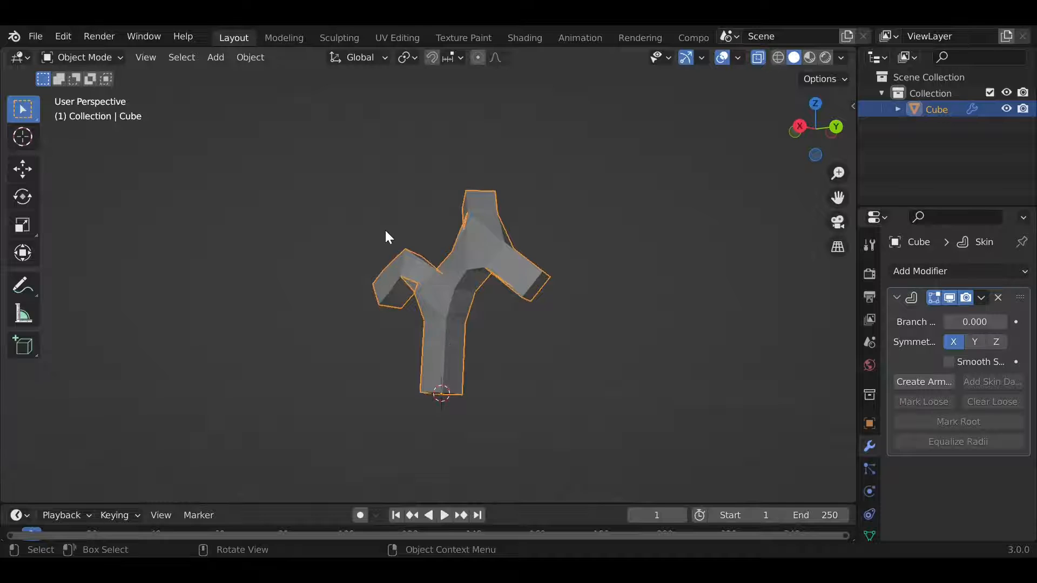
key("Tab")
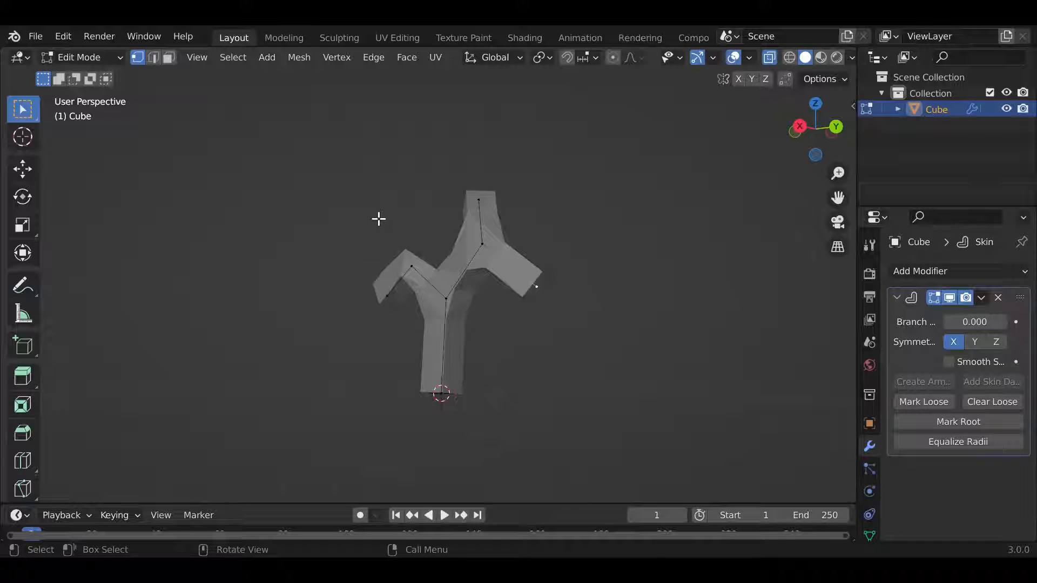
middle_click_drag(303, 186, 286, 264)
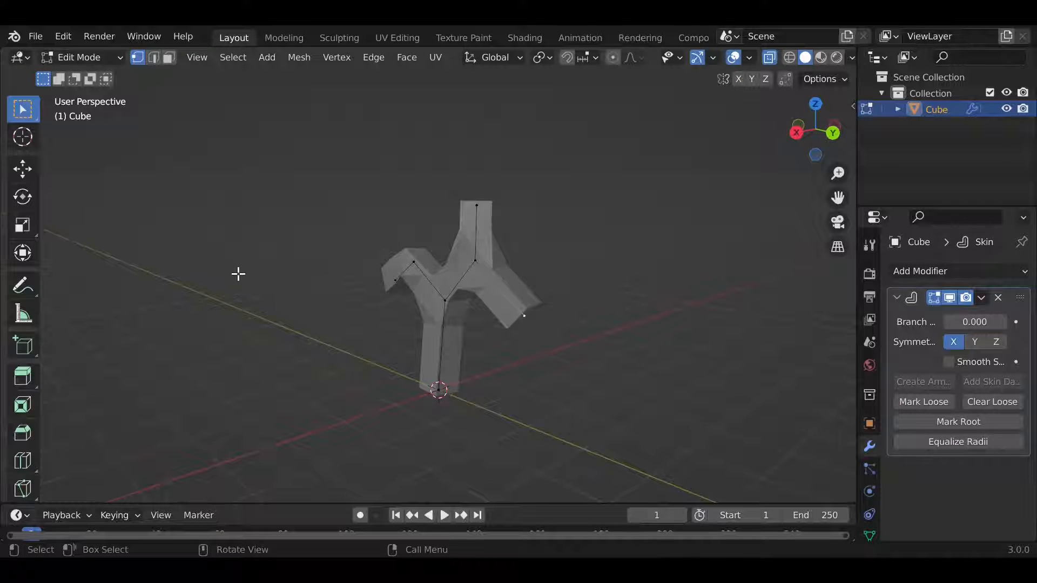
key("ctrl+a")
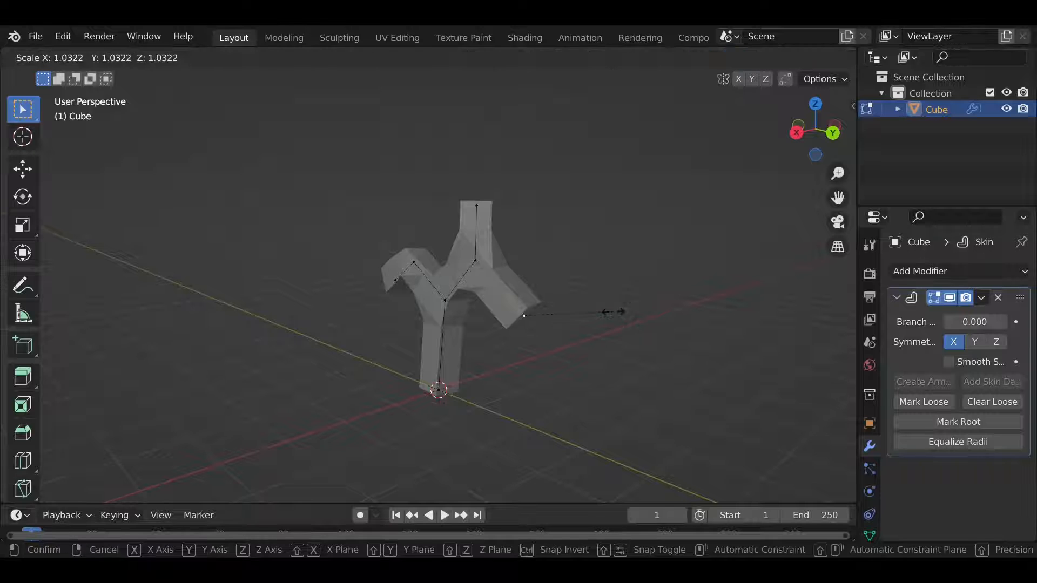
right_click(563, 308)
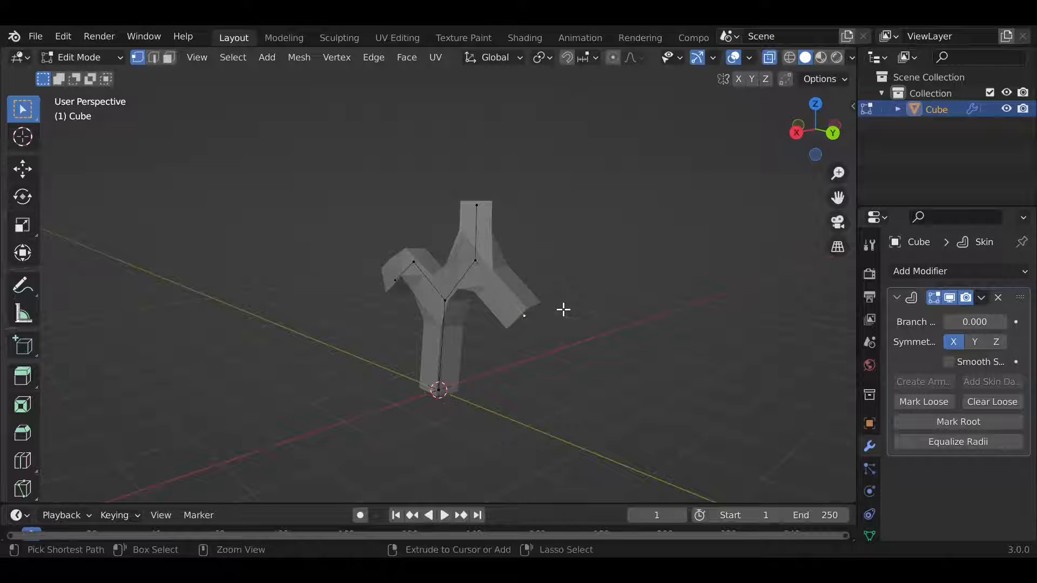
middle_click_drag(567, 310, 629, 315)
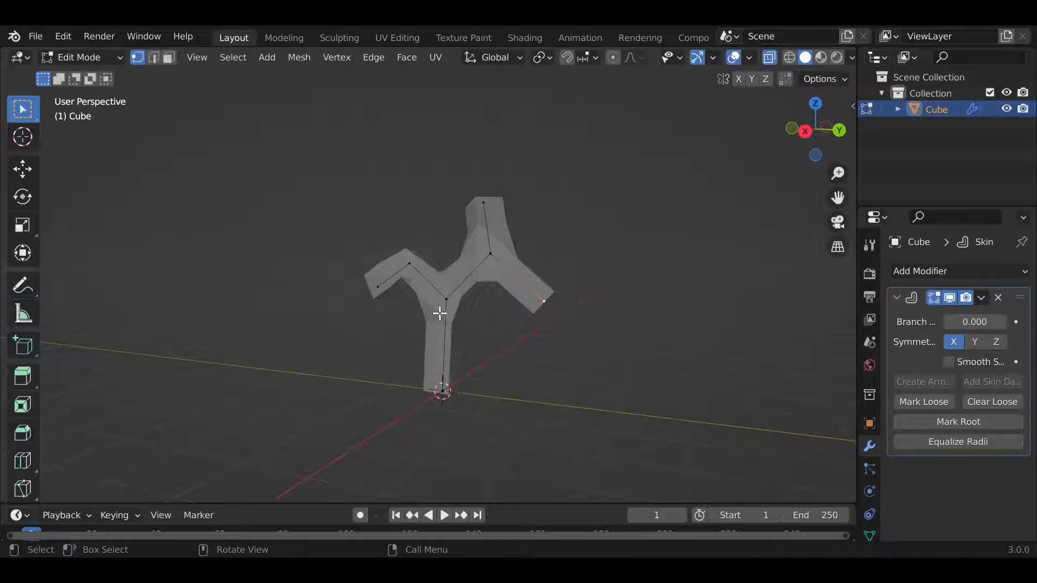
Select all vertices above the trunk base and shrink their skin radius to just over half with Skin Resize.
middle_click_drag(472, 324, 468, 297)
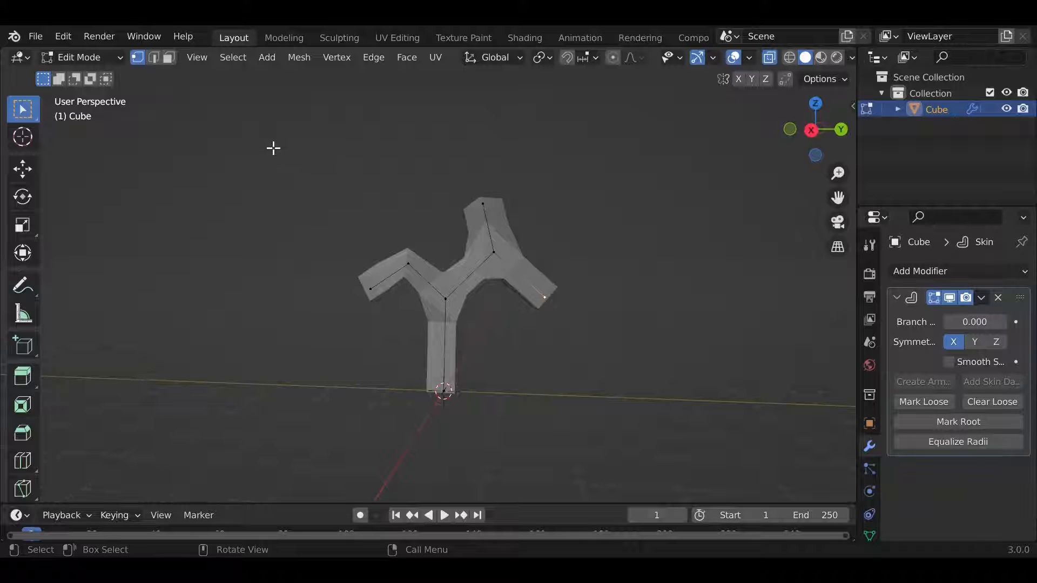
left_click_drag(270, 147, 741, 342)
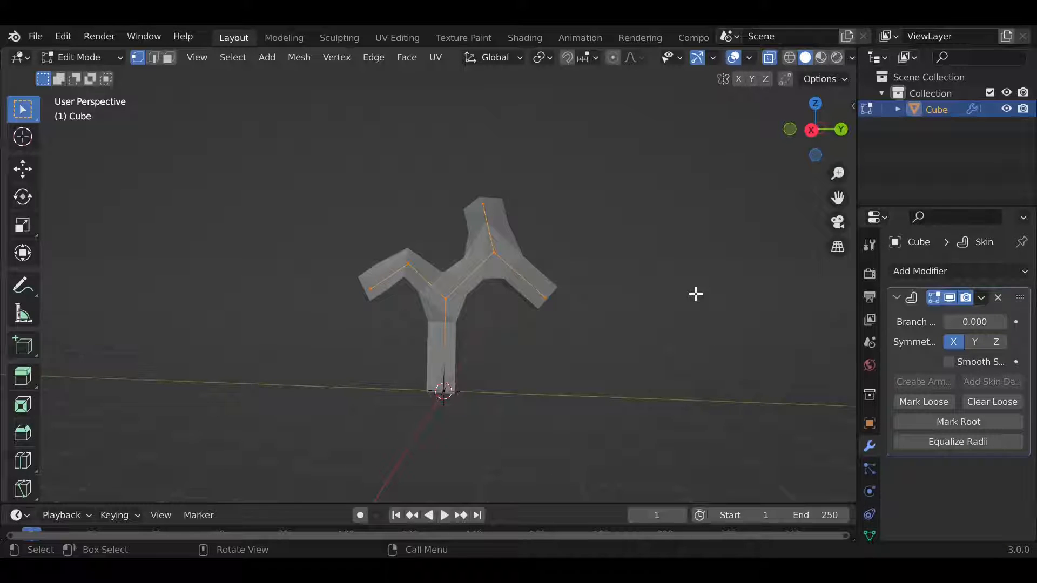
key("s")
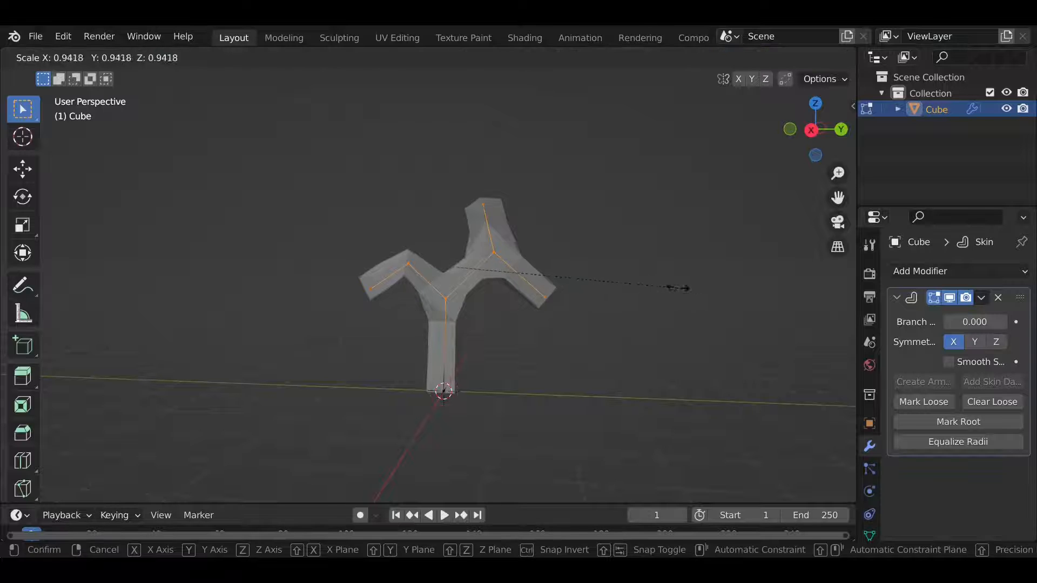
left_click(594, 280)
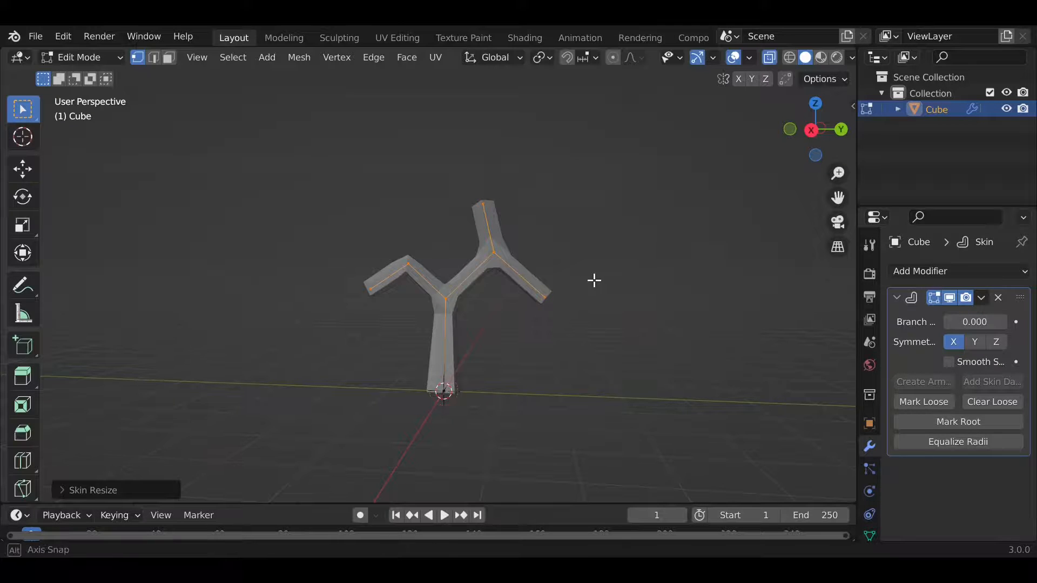
Taper the +Y branch's outer twig by shrinking the skin radius at its tip vertex.
middle_click_drag(594, 280, 551, 306)
left_click(478, 216)
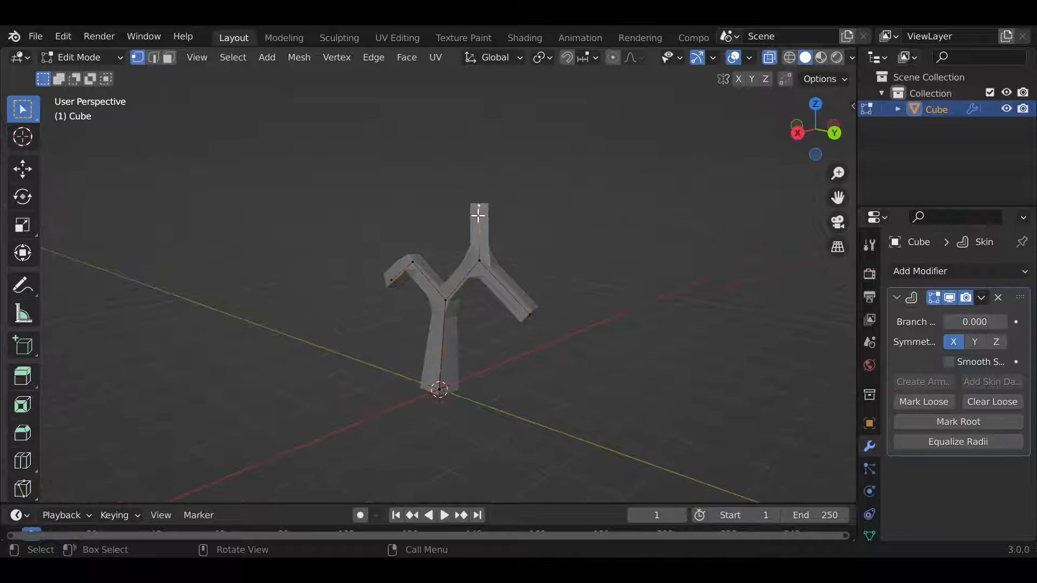
left_click(529, 314)
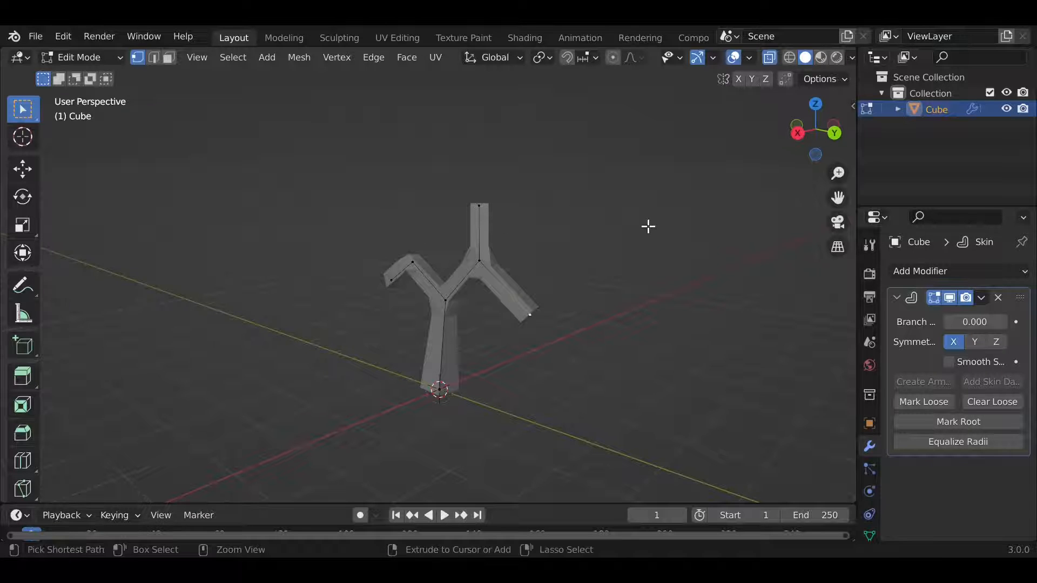
key("ctrl+a")
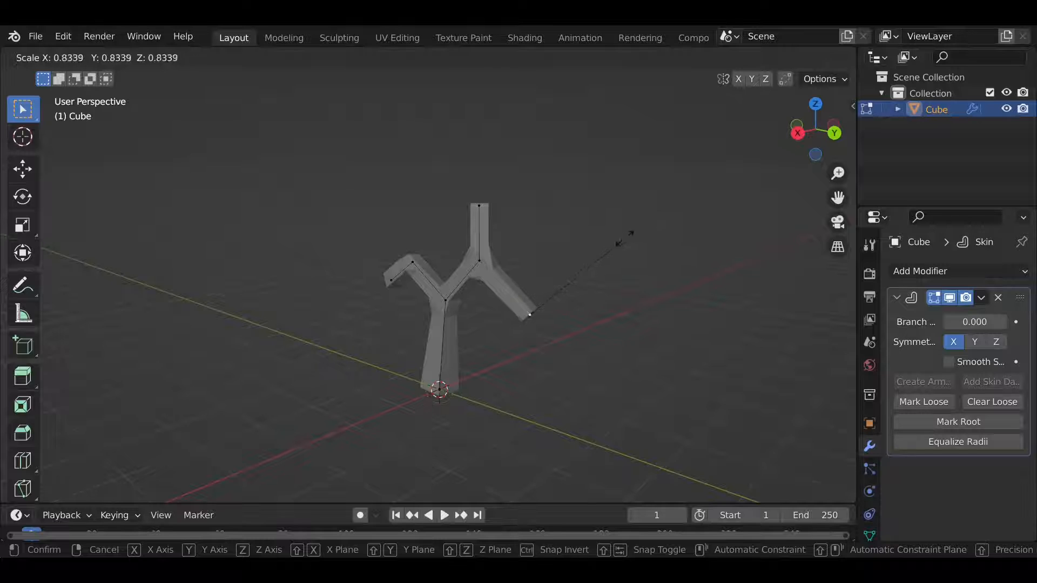
left_click(596, 248)
Reduce the skin radius at the -Y branch's bend vertex to thin that branch.
middle_click_drag(611, 266, 541, 246)
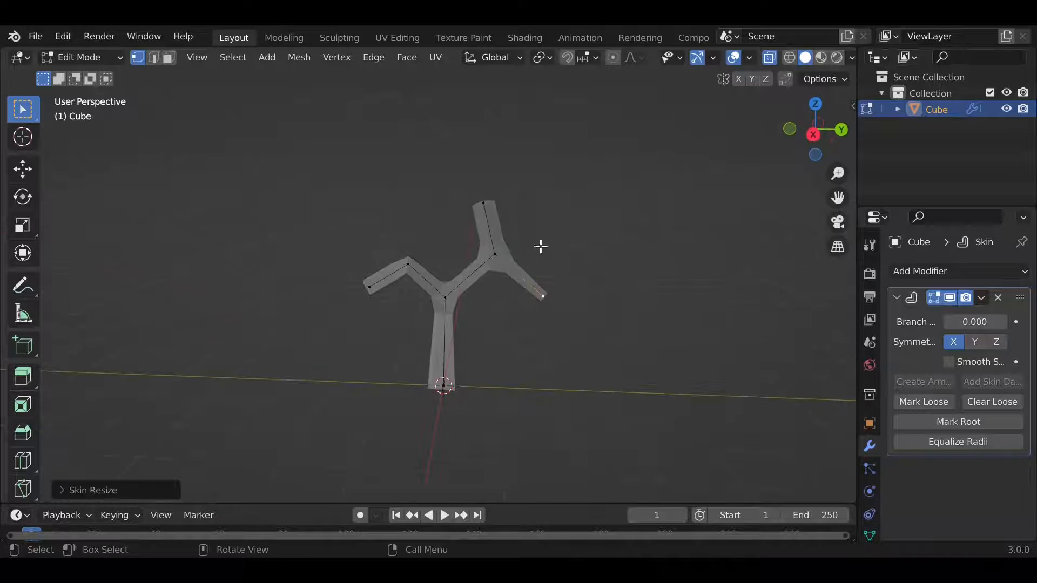
left_click(406, 265)
key("ctrl+a")
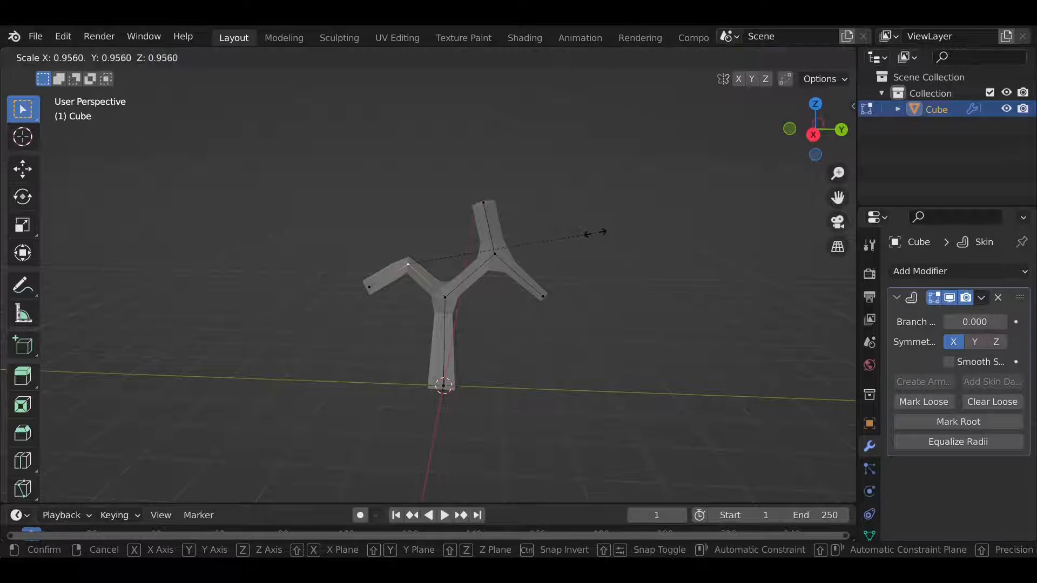
left_click(539, 246)
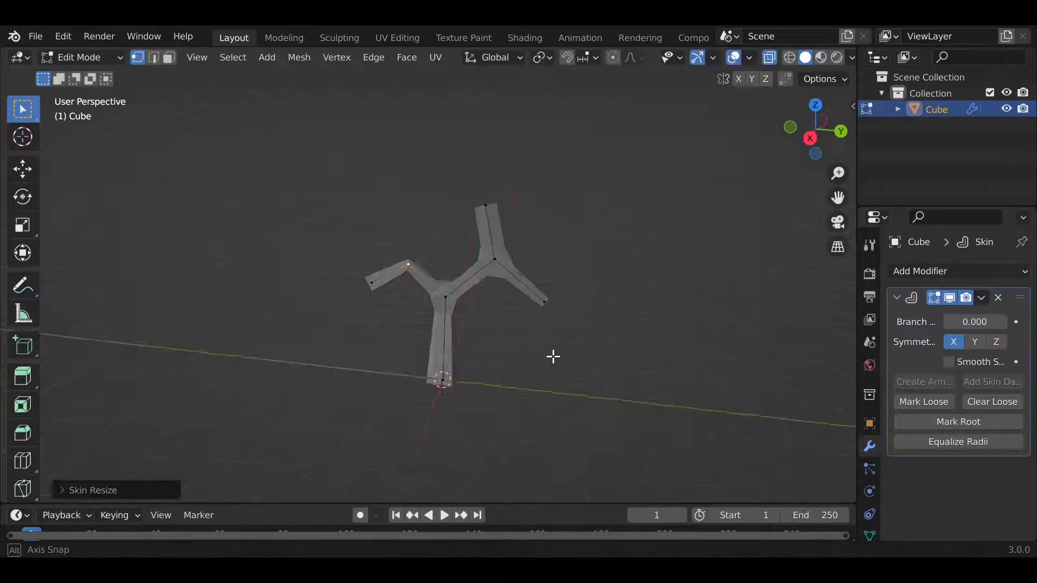
Reposition the vertex at the top of the trunk where the two main branches split.
middle_click_drag(553, 357, 453, 284)
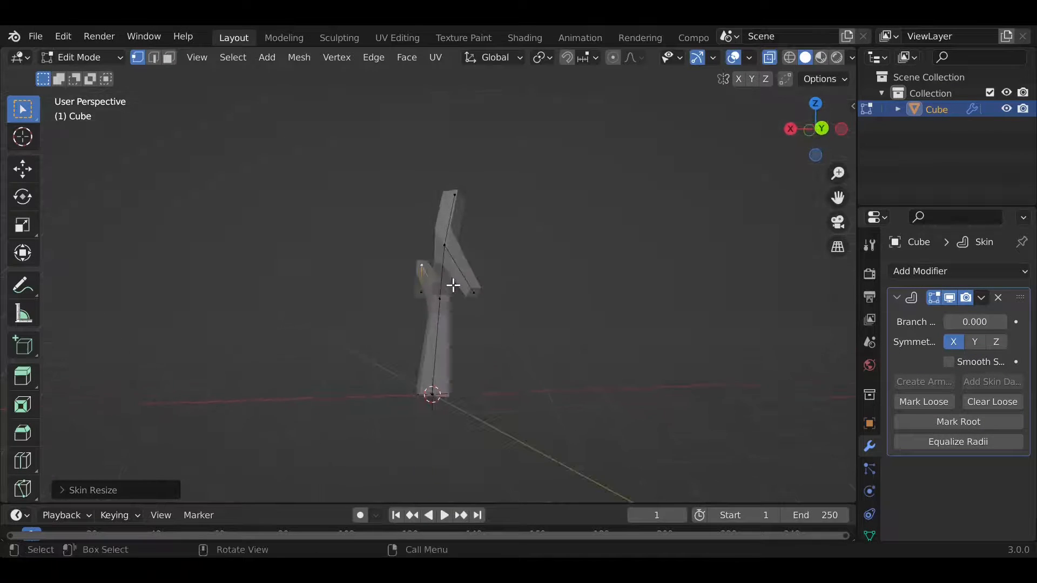
left_click(440, 300)
middle_click_drag(559, 331, 718, 357)
key("g")
left_click(533, 331)
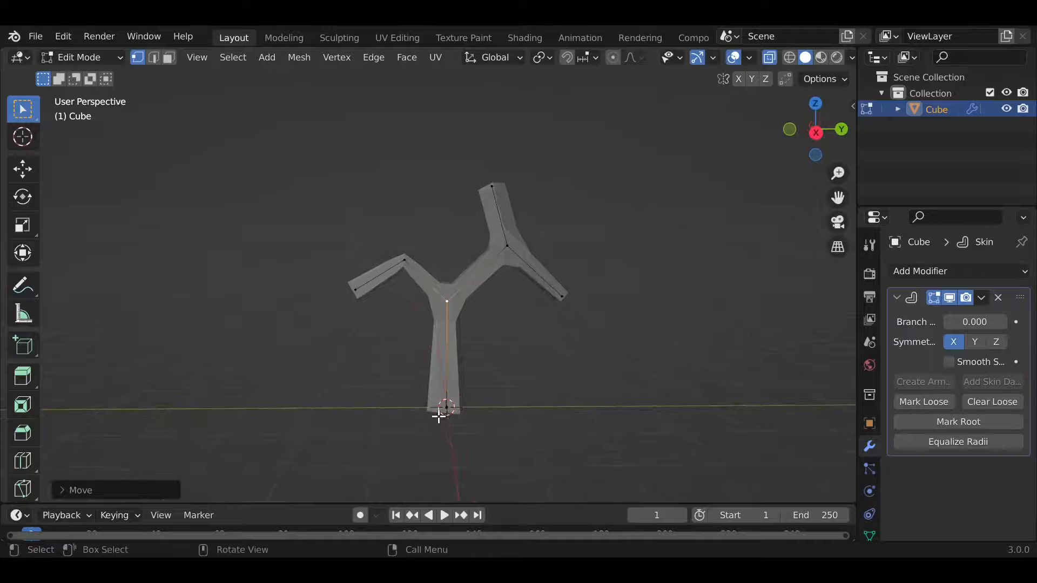
Enlarge the skin radius at the trunk base vertex, and by about 1.13 at the vertex where the main branches split.
left_click(447, 409)
key("ctrl+a")
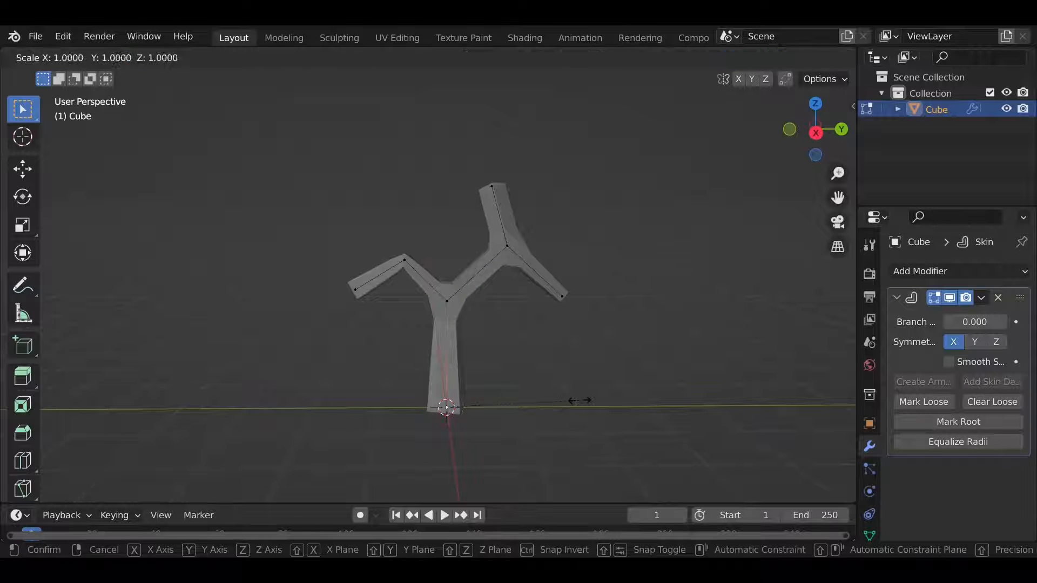
left_click(624, 390)
left_click(445, 298)
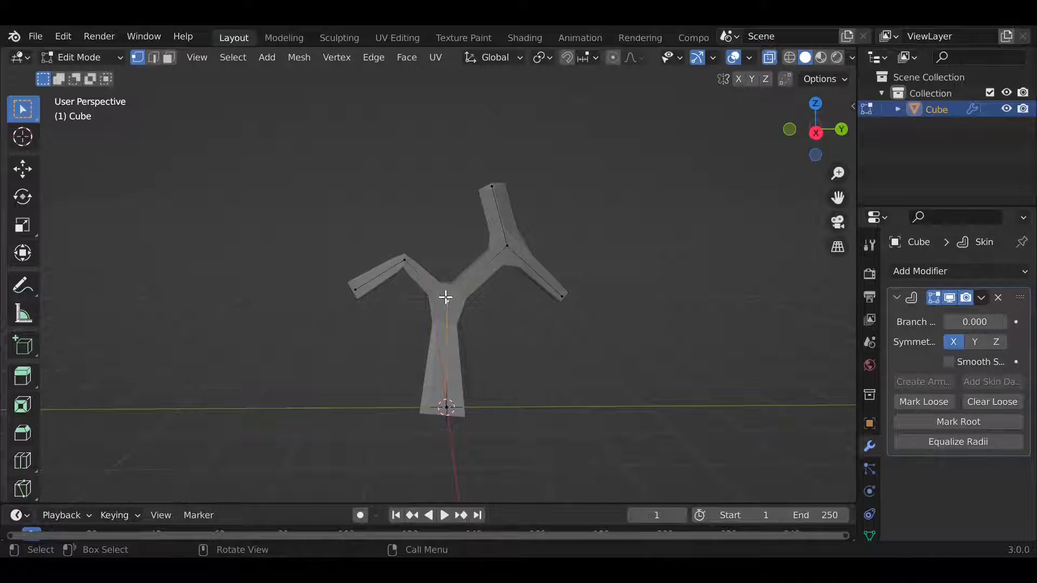
key("ctrl+a")
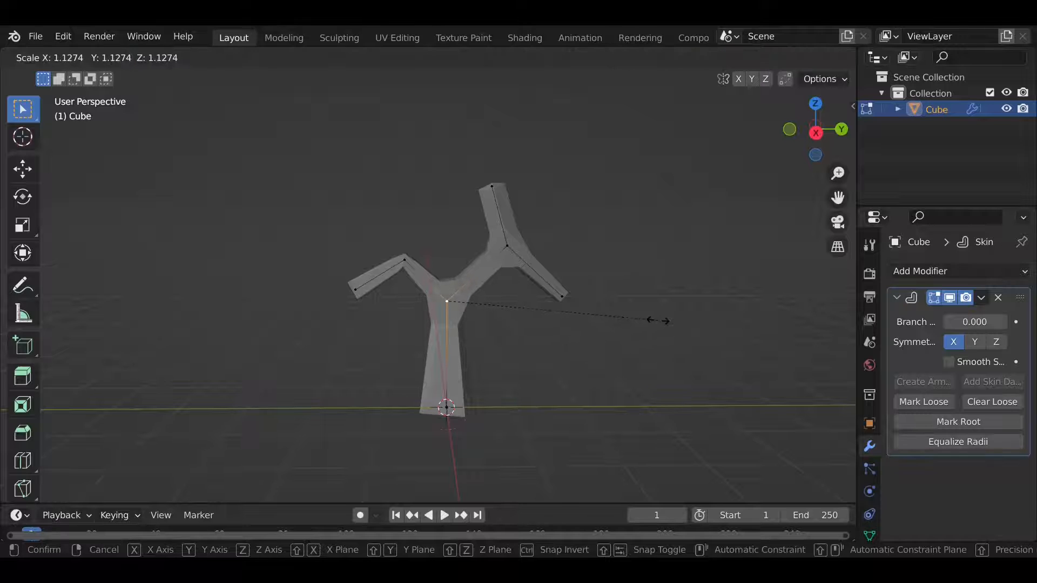
left_click(655, 319)
Return the tree to Object Mode and turn off X-ray display.
key("Tab")
middle_click_drag(655, 320, 662, 286)
left_click(757, 56)
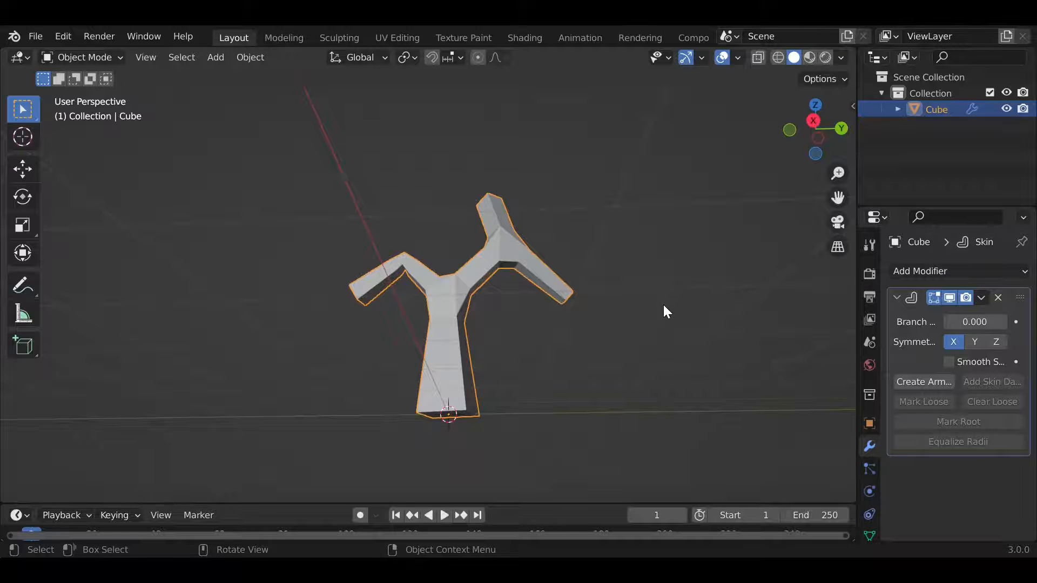
middle_click_drag(664, 306, 577, 376)
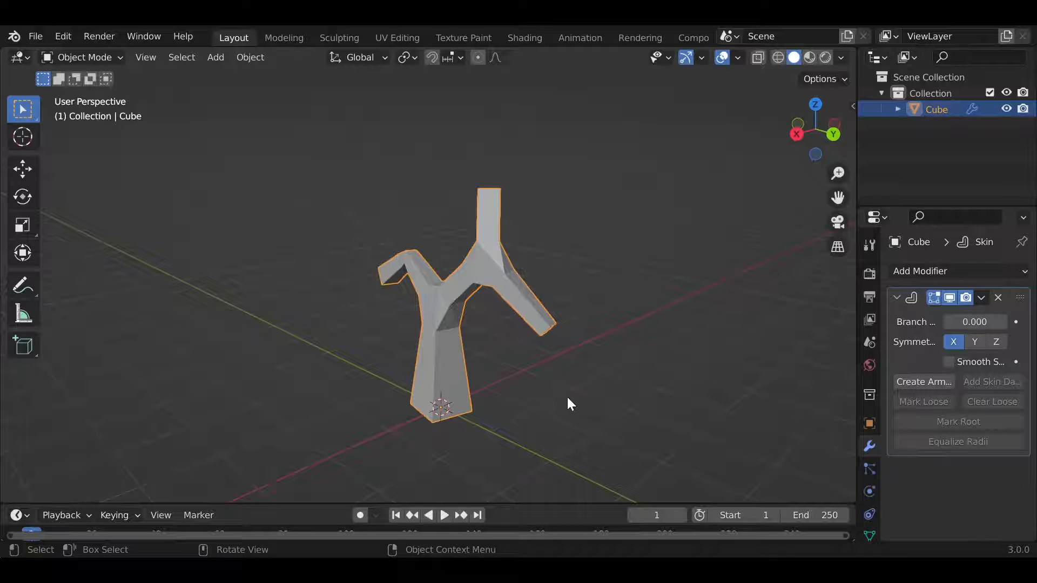
Add an ico sphere with 2 subdivisions and a 1 m radius at the world origin.
middle_click_drag(567, 402, 585, 392)
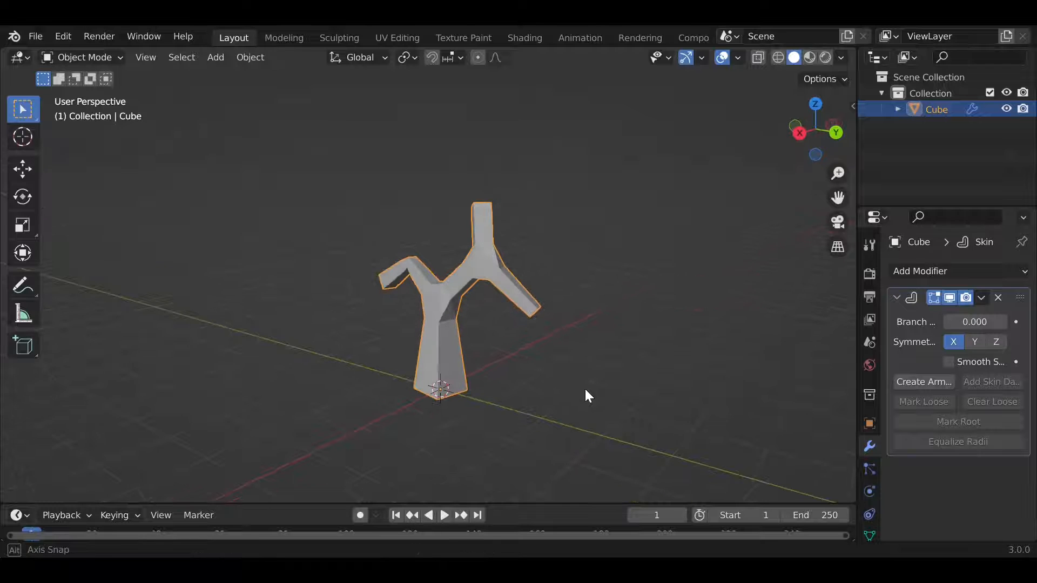
key("shift+a")
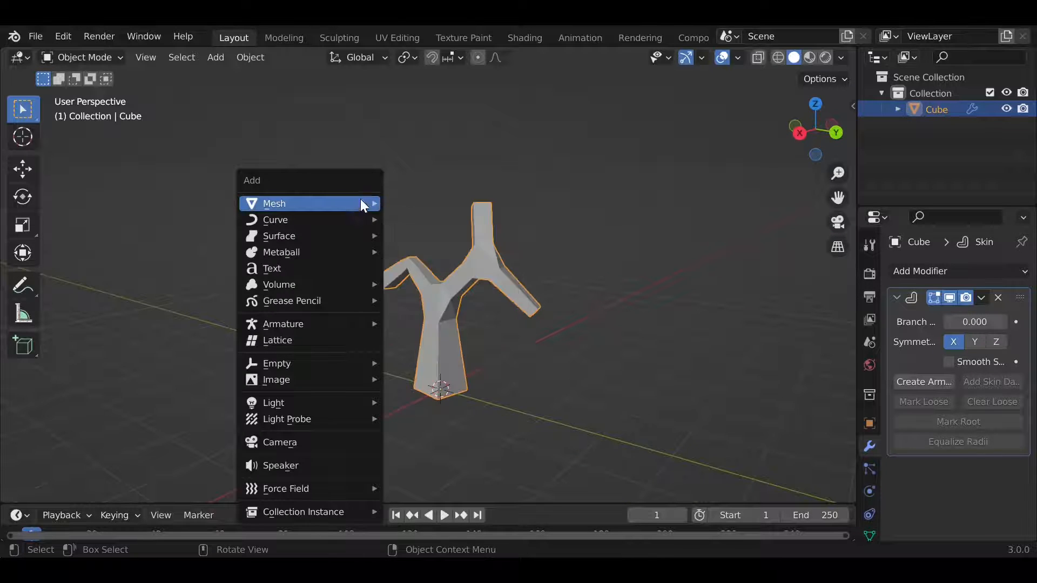
key("shift+a")
mouse_move(389, 143)
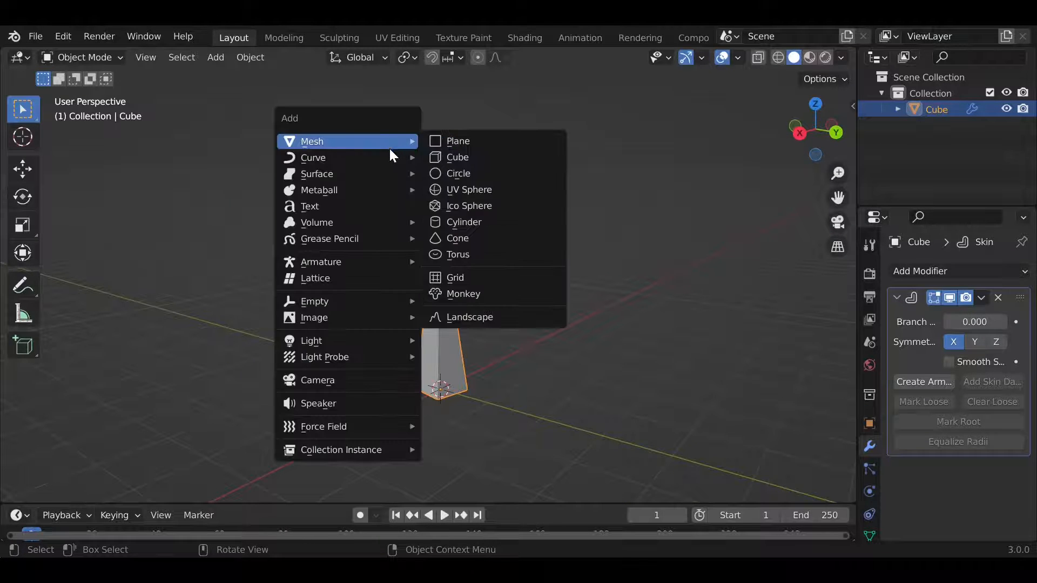
left_click(459, 204)
middle_click_drag(479, 381, 532, 370)
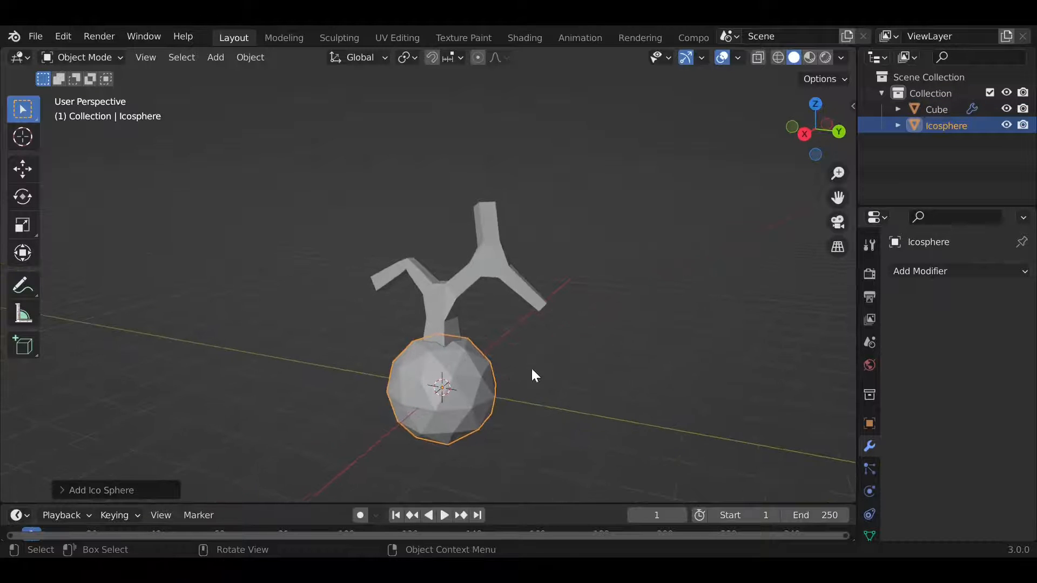
left_click(131, 486)
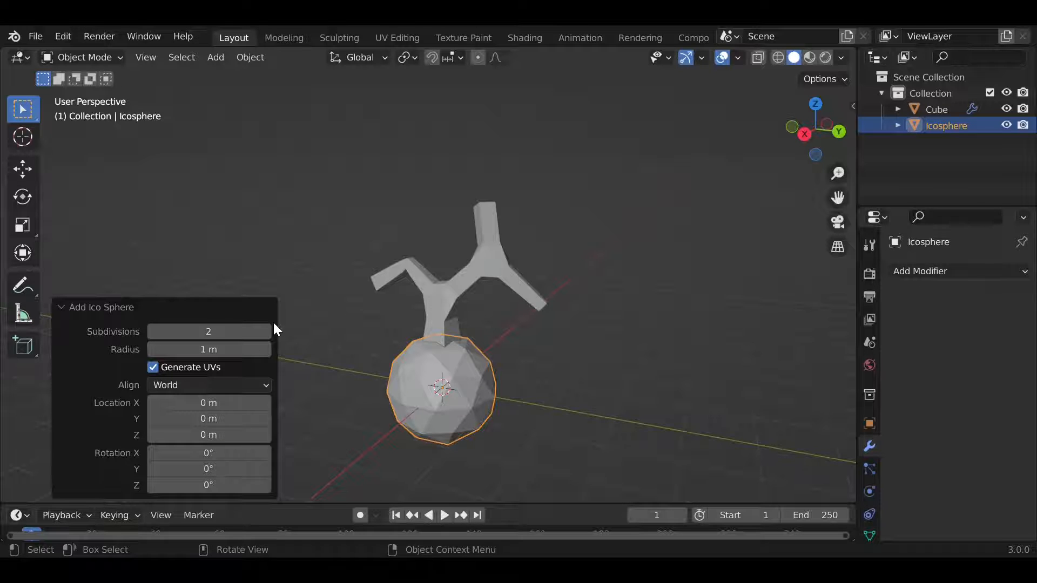
left_click(151, 332)
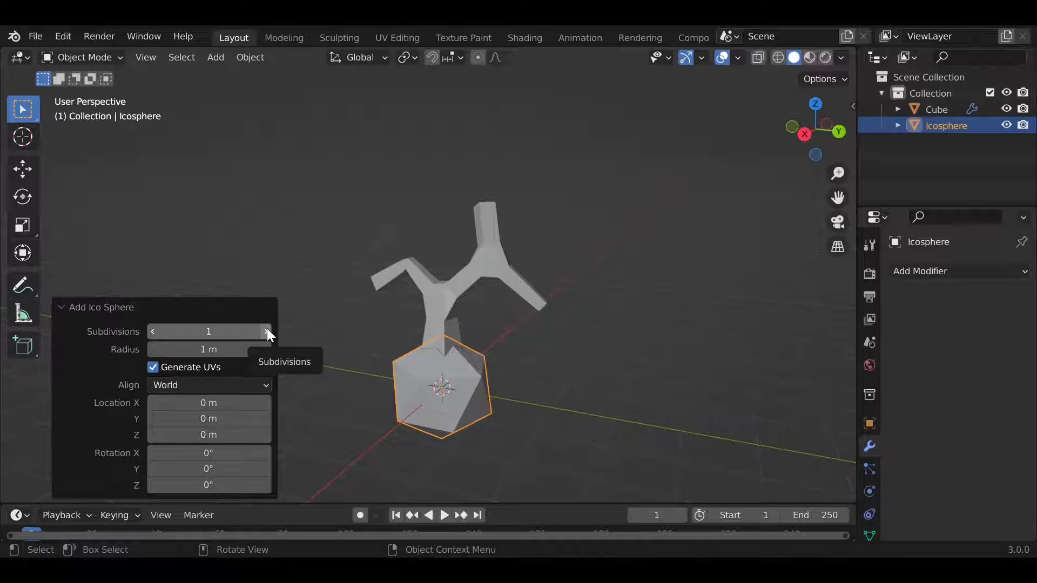
left_click(267, 330)
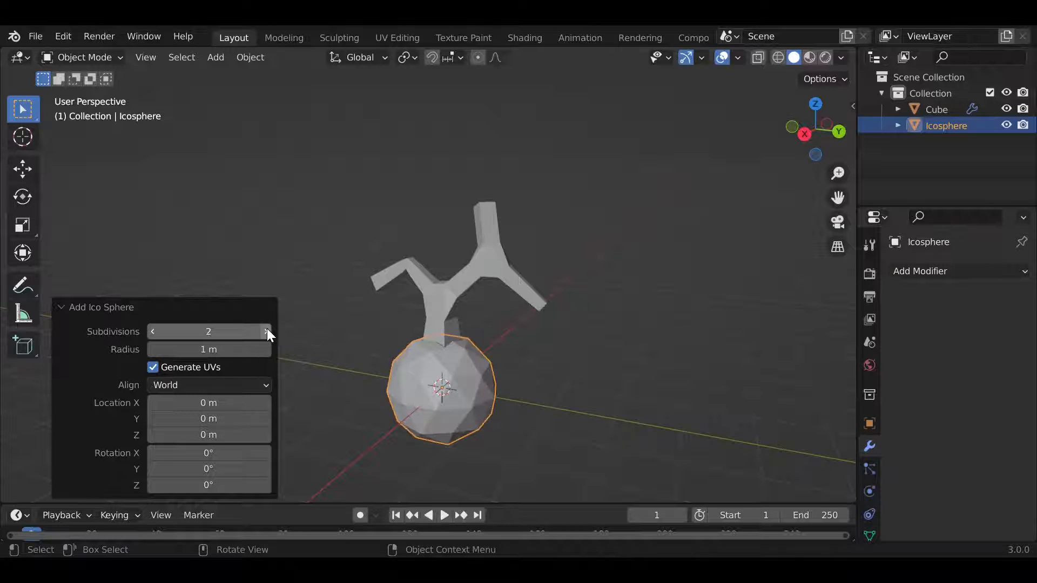
key("Tab")
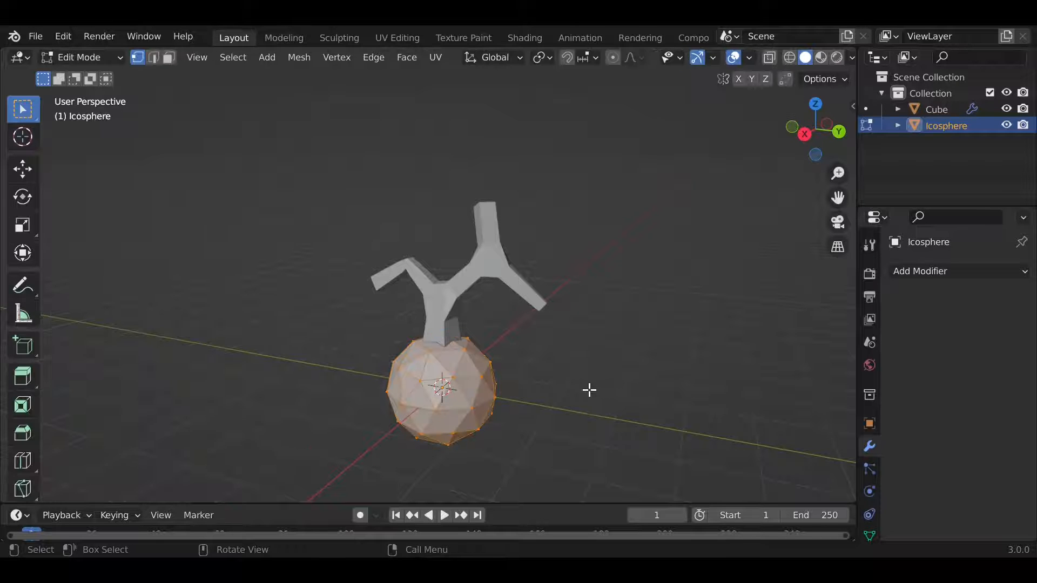
key("Tab")
middle_click_drag(553, 392, 594, 389)
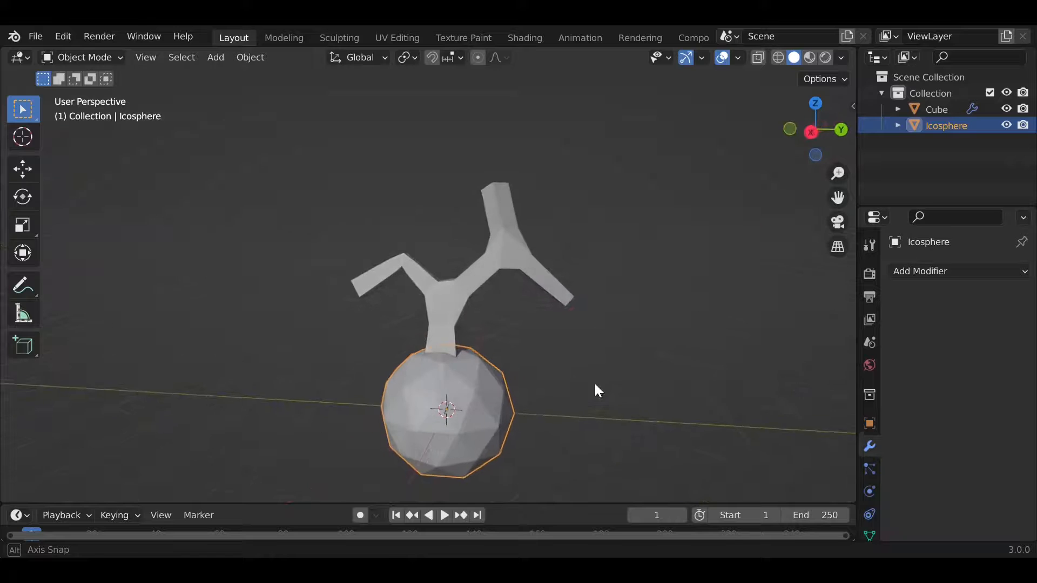
left_click(22, 168)
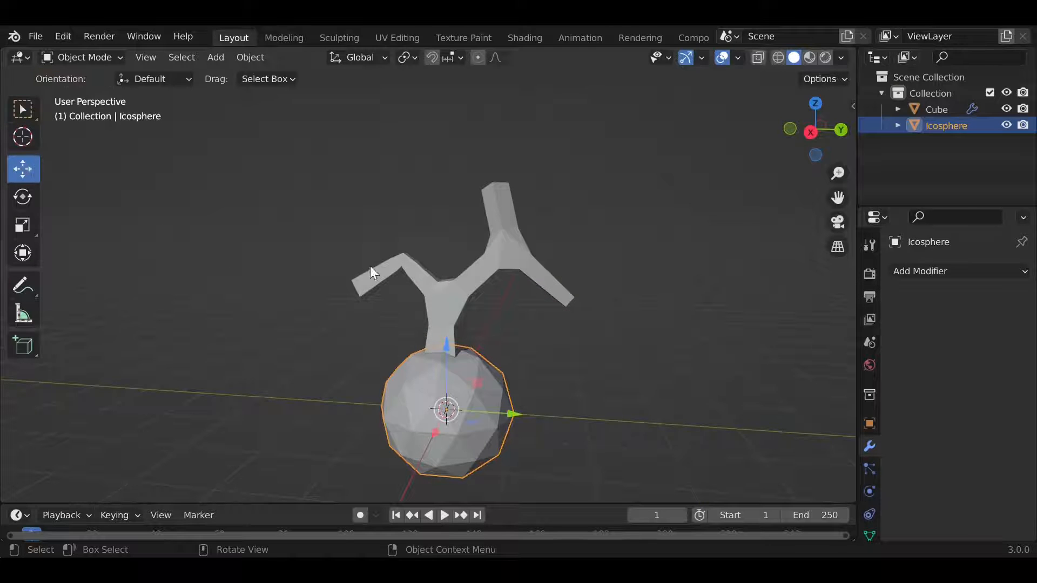
scroll(444, 356, "down", 1)
left_click(15, 111)
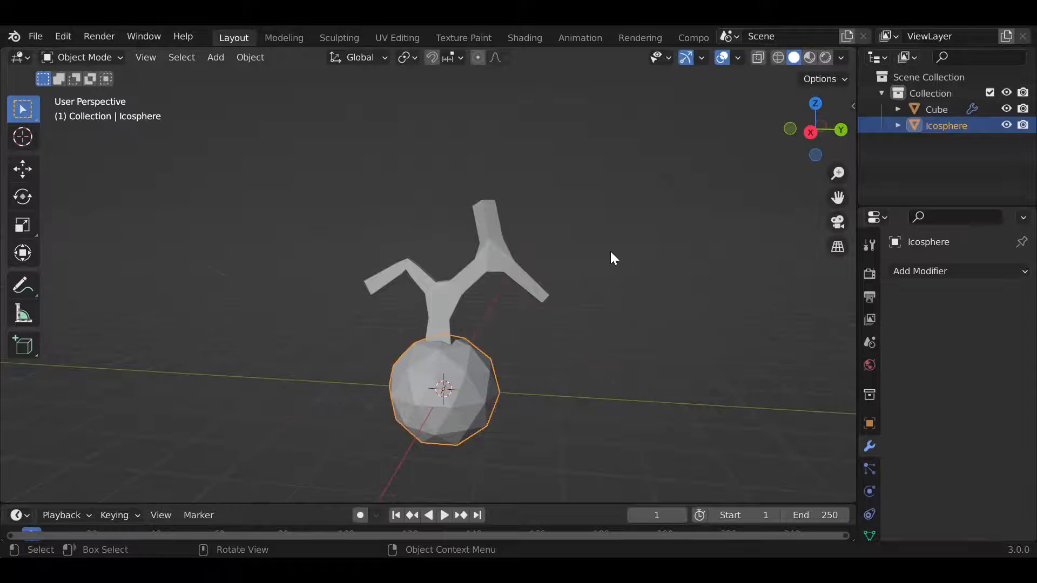
Move the ico sphere up from the origin onto the tip of the tree's tallest branch.
middle_click_drag(610, 252, 333, 210)
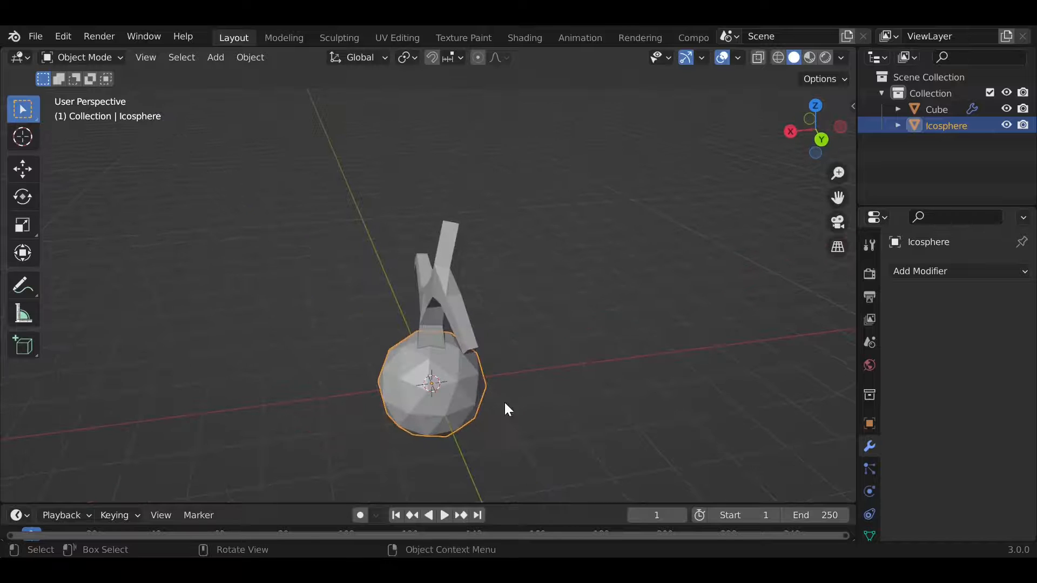
middle_click_drag(435, 412, 435, 377)
key("g")
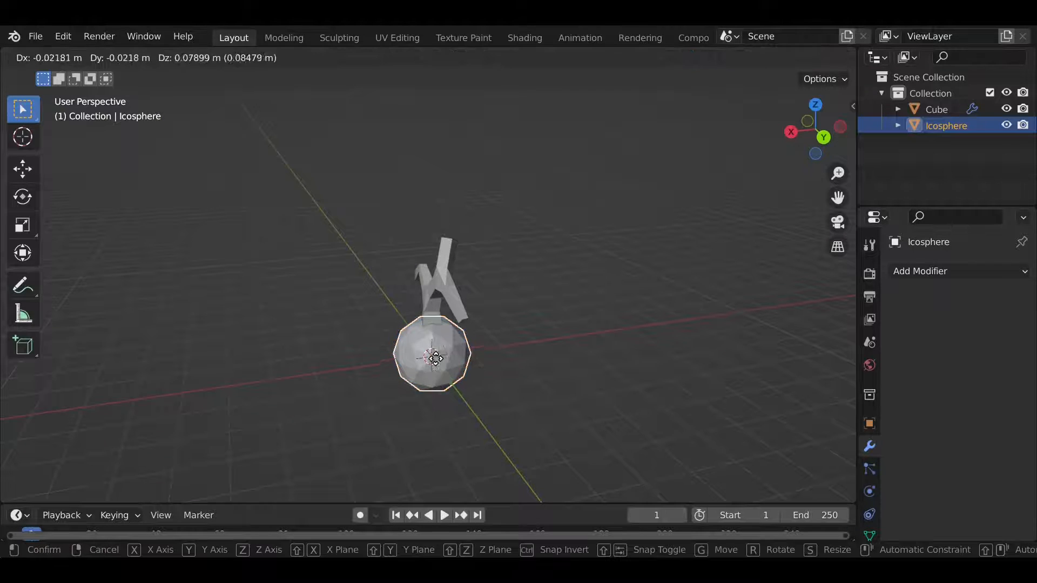
left_click(454, 244)
middle_click_drag(455, 244, 565, 272)
key("g")
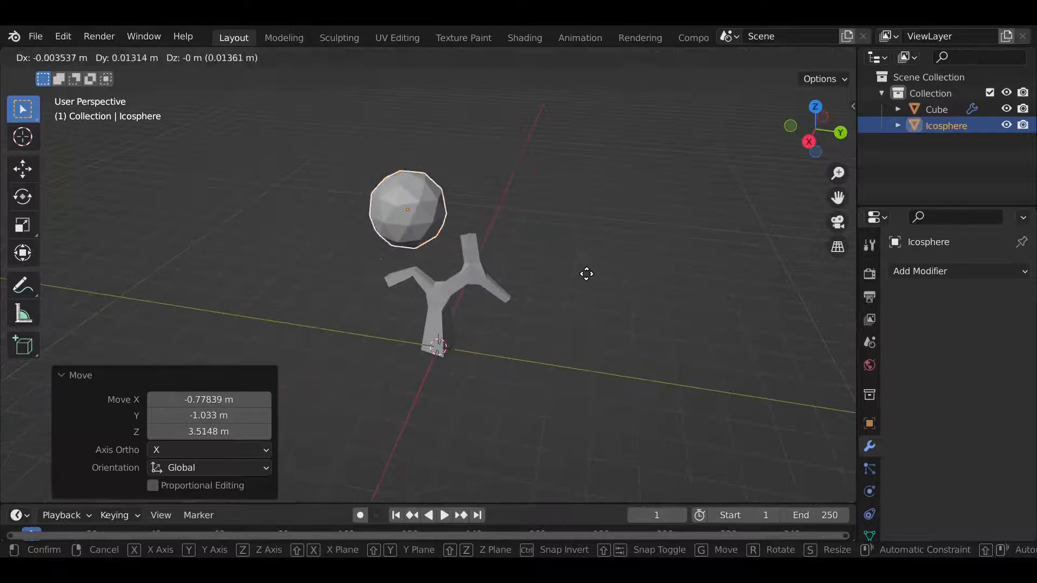
left_click(642, 277)
middle_click_drag(641, 277, 726, 275)
key("g")
left_click(548, 259)
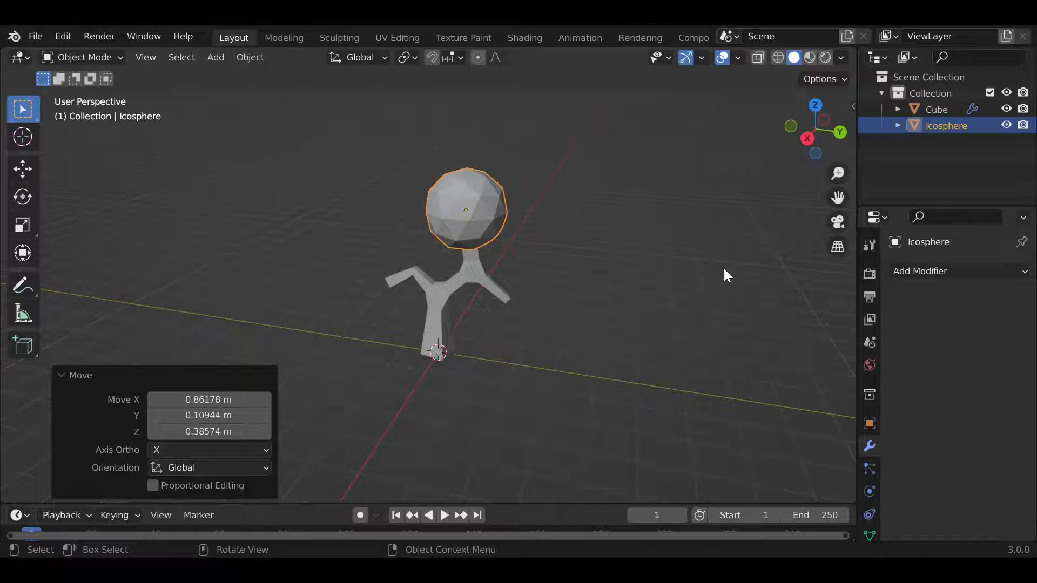
Scale the ico sphere down uniformly by 0.585 and then slightly more by 0.957.
middle_click_drag(579, 162, 594, 162)
key("g")
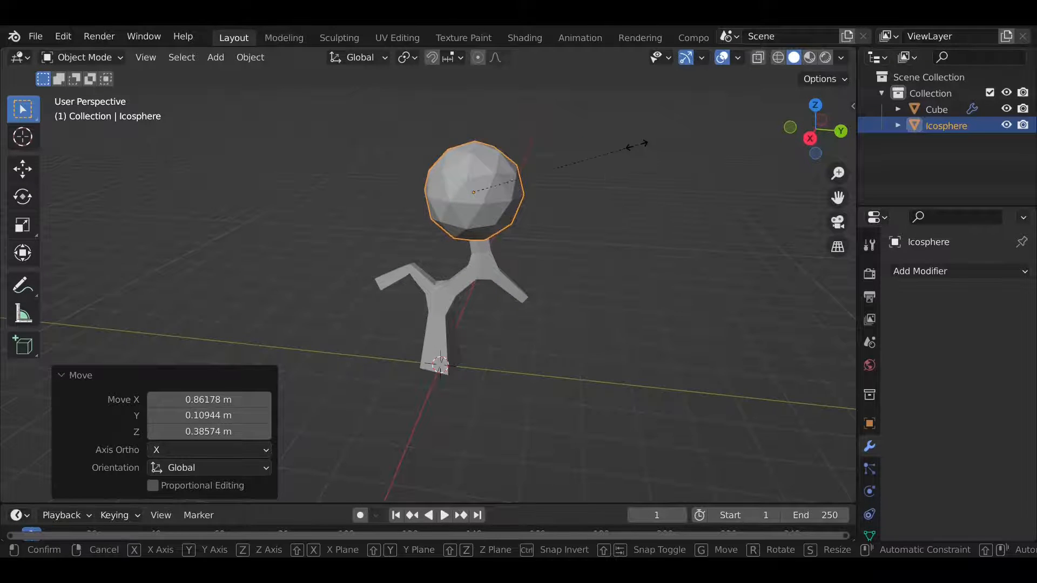
left_click(571, 170)
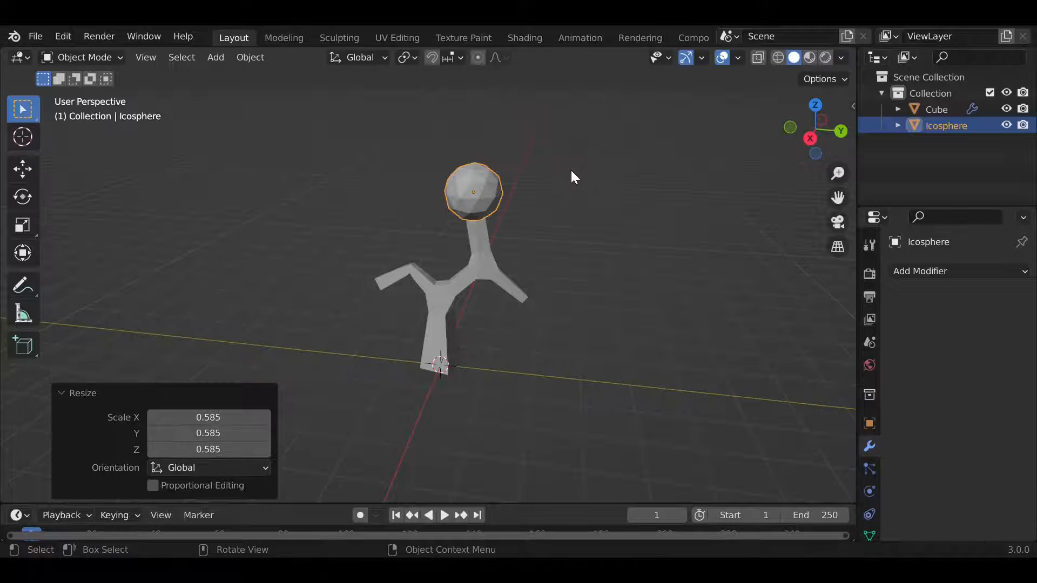
key("s")
left_click(565, 164)
Lower the ico sphere about 0.25 m, scale it by 0.964, and lower it about 0.09 m more onto the branch tip.
key("g")
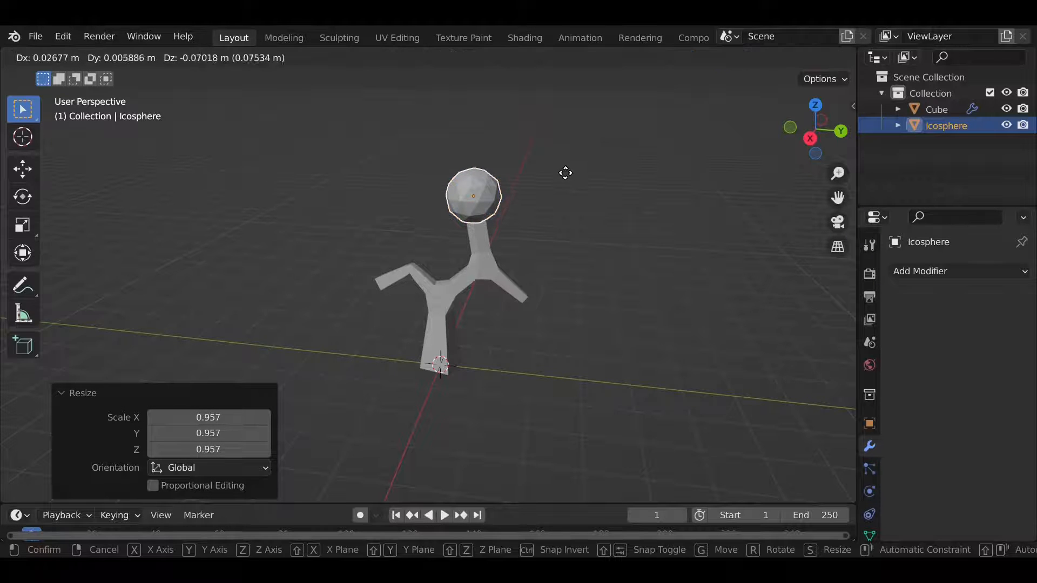
left_click(565, 175)
middle_click_drag(566, 178, 585, 165)
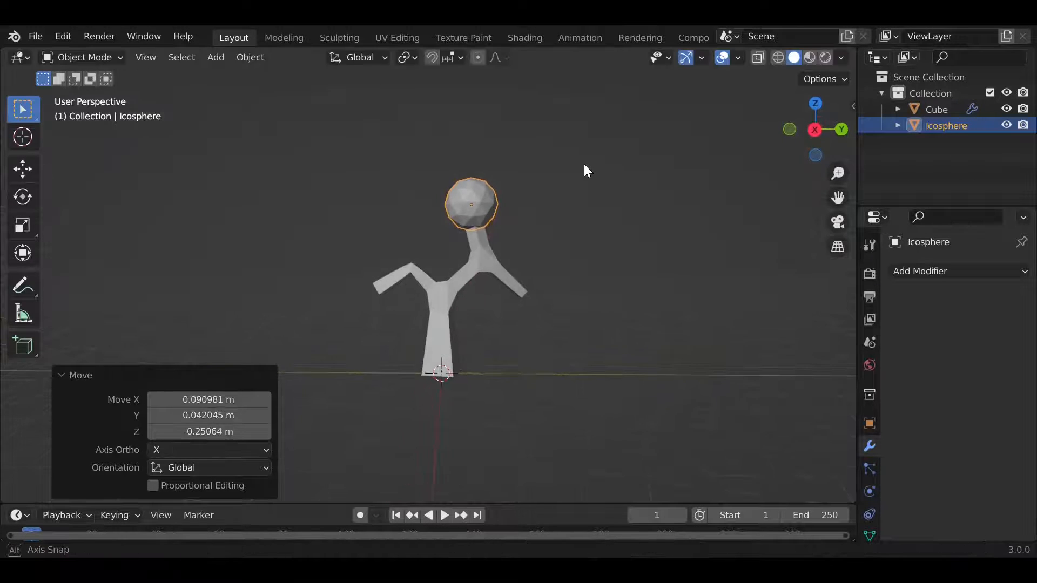
key("s")
left_click(581, 167)
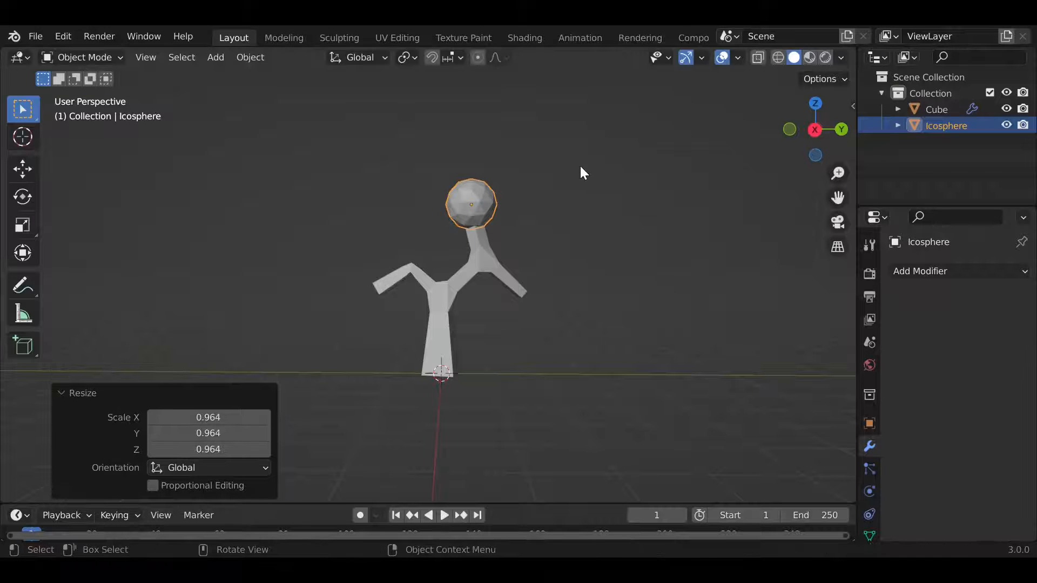
key("g")
left_click(582, 176)
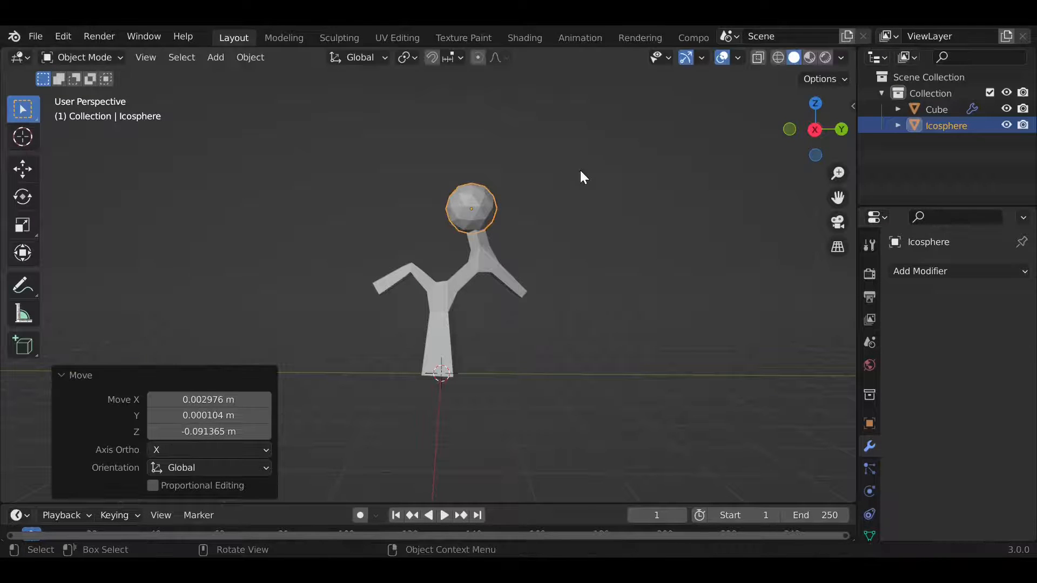
Duplicate the ico sphere and place the copy on the +Y branch's lower twig tip, about 1.29 m along Y and 1.92 m down.
key("shift+d")
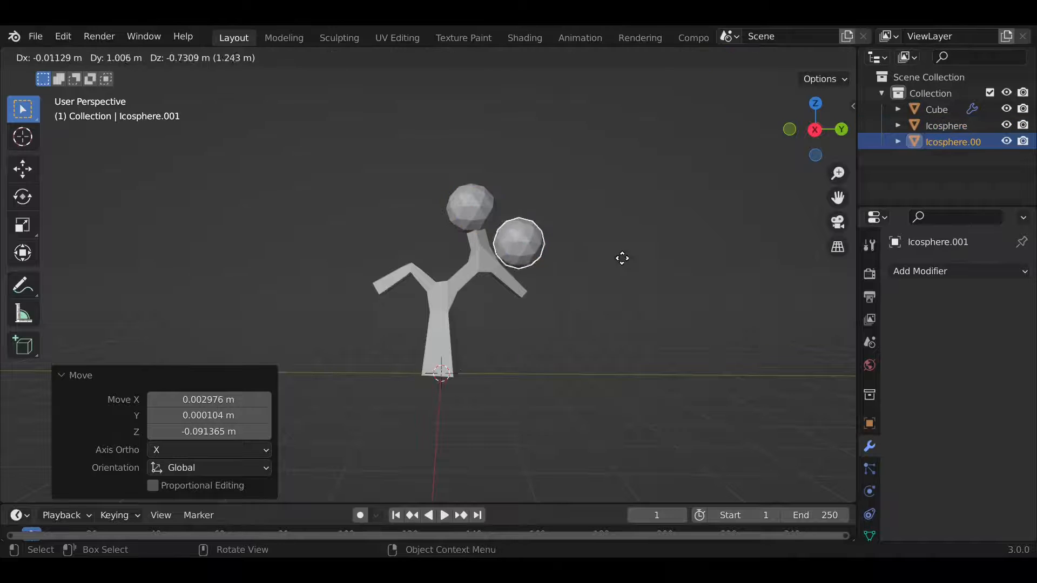
left_click(613, 286)
middle_click_drag(613, 287, 598, 315)
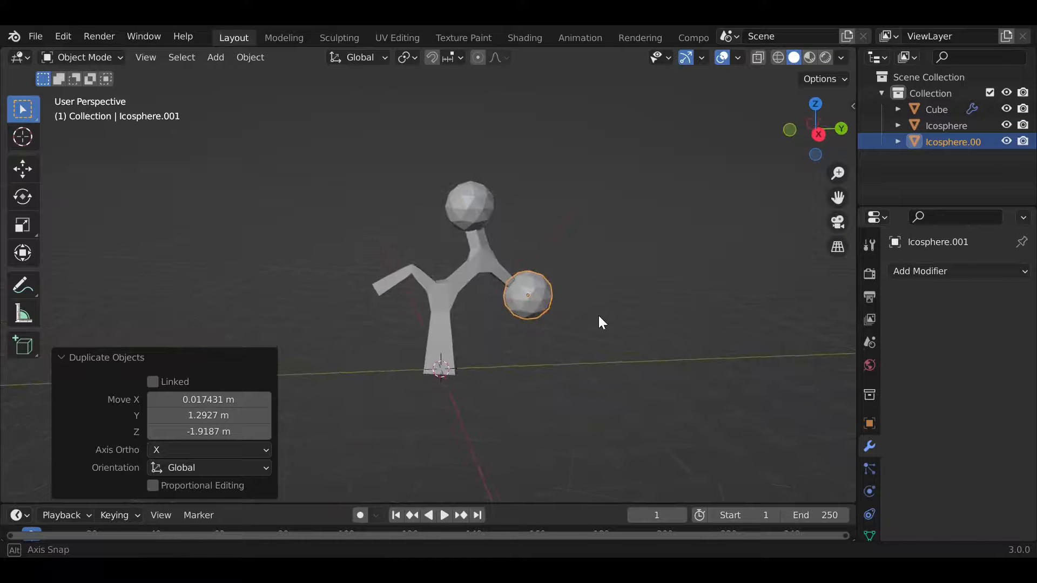
Duplicate the top ico sphere, position the copy over the -Y branch's tip, and deselect it.
left_click(482, 198)
key("shift+d")
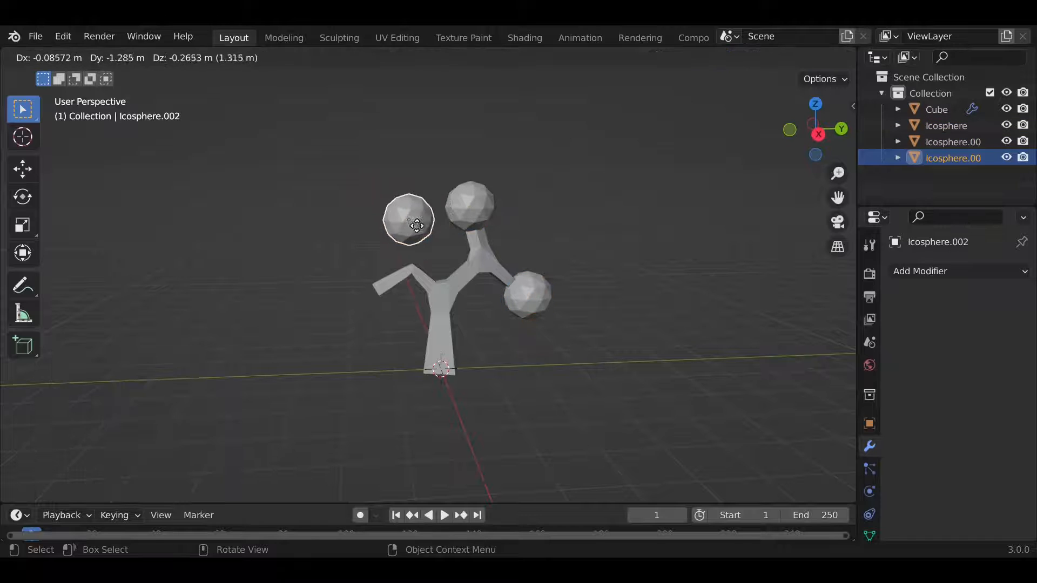
left_click(384, 278)
middle_click_drag(423, 292, 341, 283)
key("g")
left_click(648, 319)
left_click(562, 361)
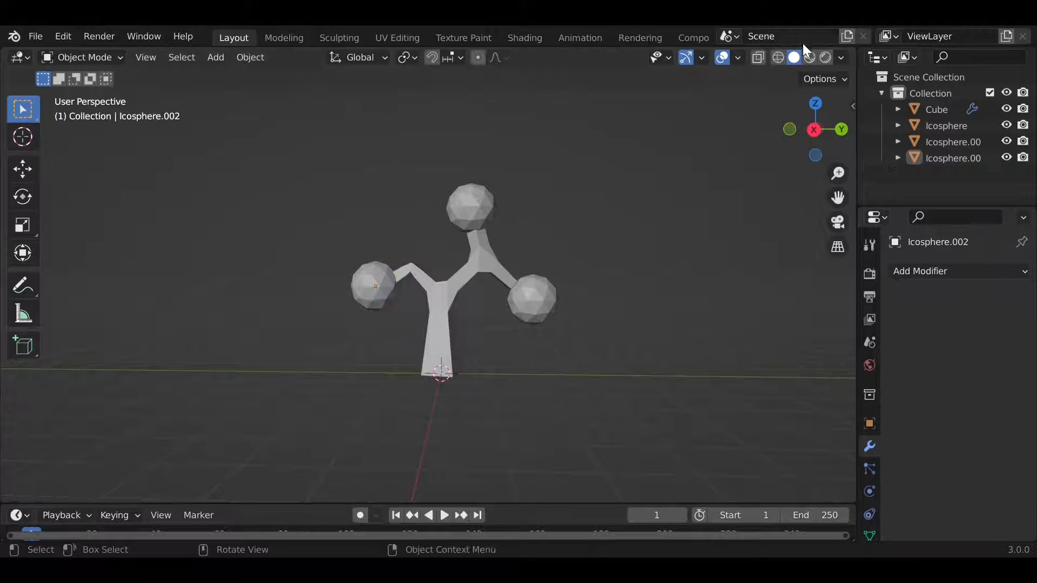
Switch the viewport to Material Preview shading and add a new material to the tree trunk.
left_click(808, 58)
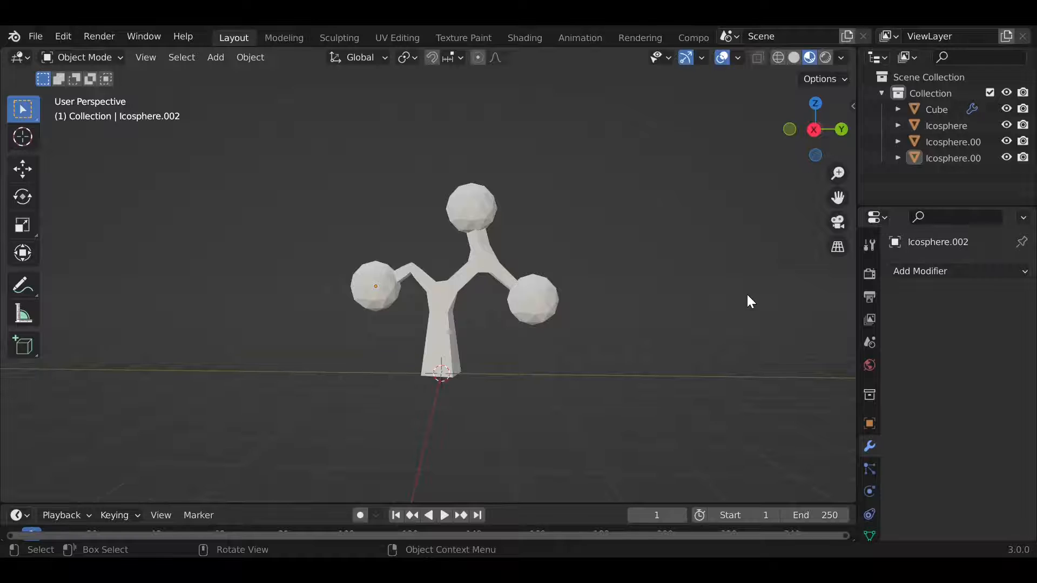
left_click(453, 318)
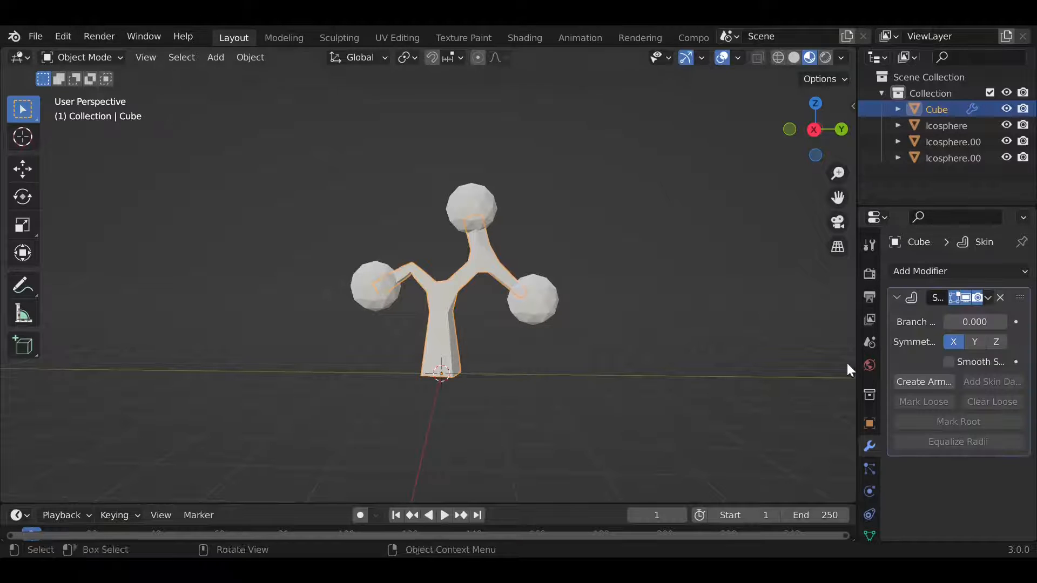
scroll(870, 432, "down", 3)
left_click(869, 493)
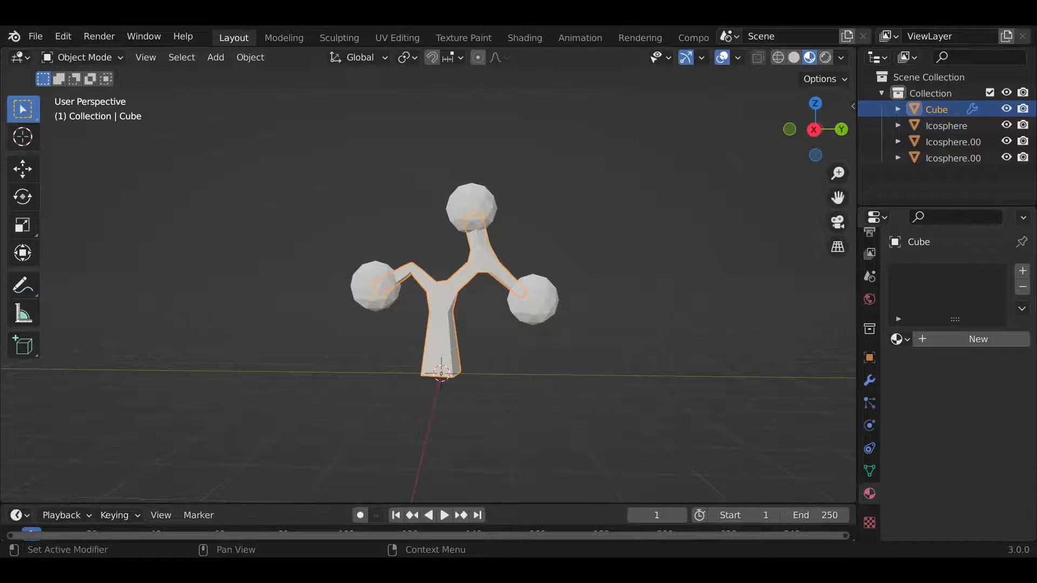
left_click(983, 339)
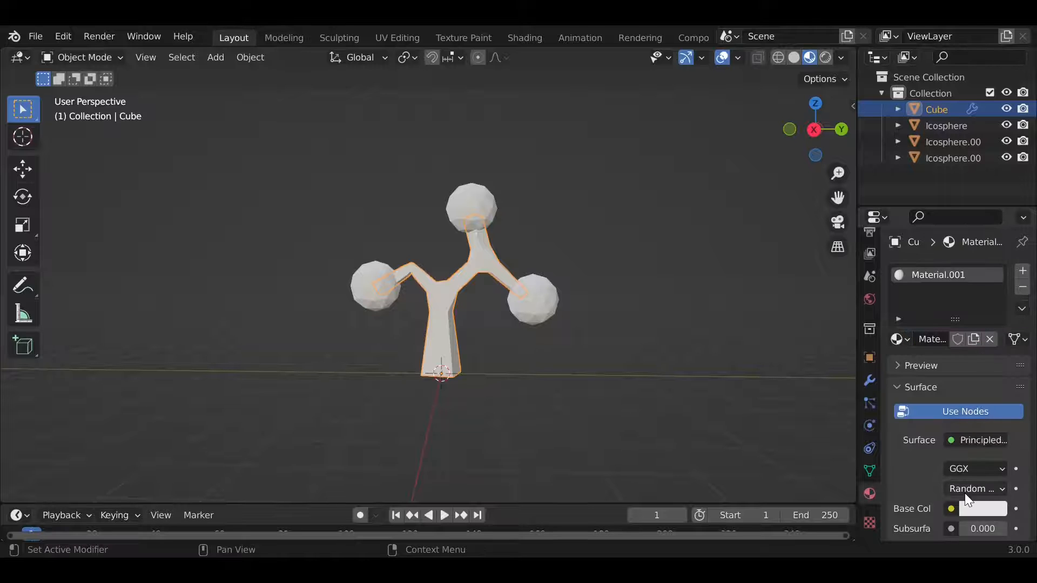
Set the trunk material's base colour to dark brown, about H 0.048, S 0.924, V 0.079, and deselect the trunk.
left_click(979, 507)
left_click_drag(922, 333, 900, 380)
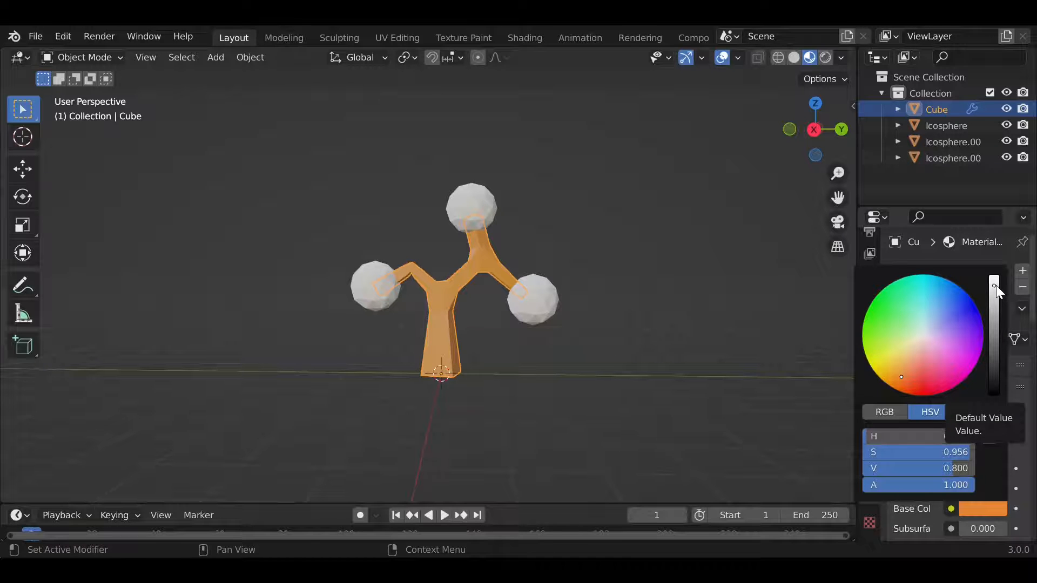
left_click_drag(996, 285, 994, 354)
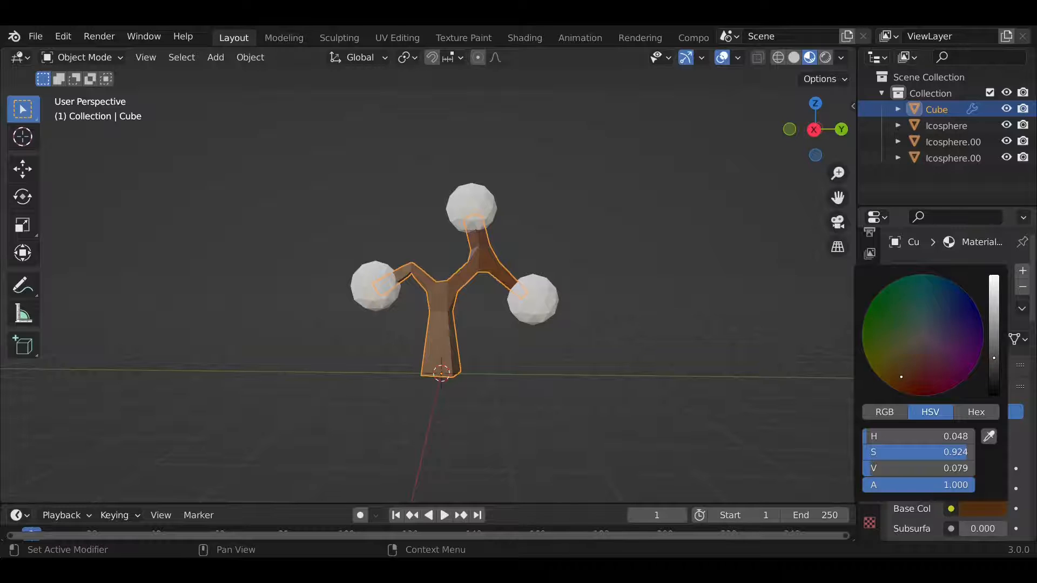
left_click(670, 287)
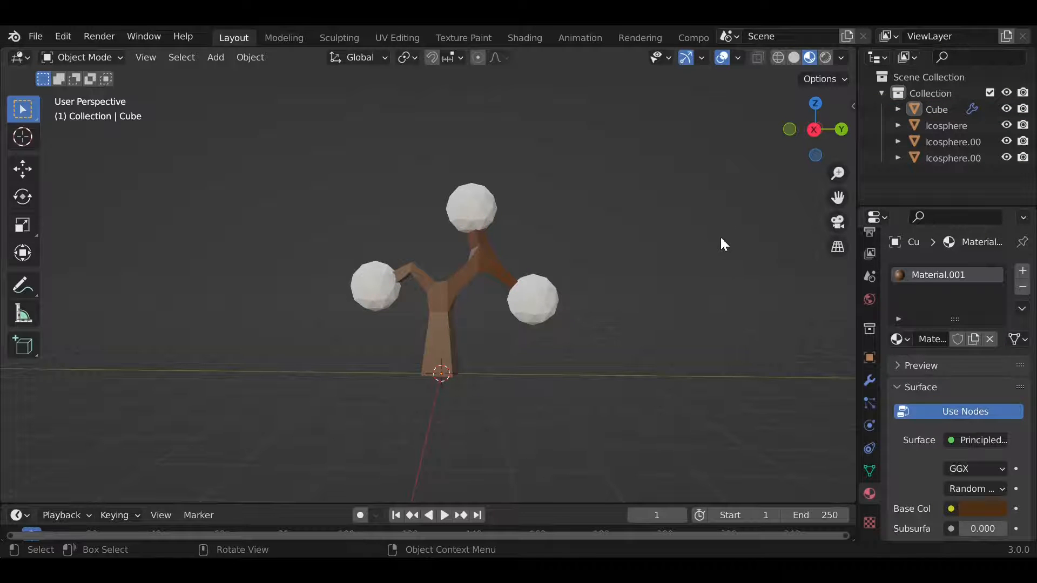
right_click(938, 483)
Give the top ico sphere a new material with a light green base colour, about H 0.337, S 0.762, V 0.800.
left_click(488, 209)
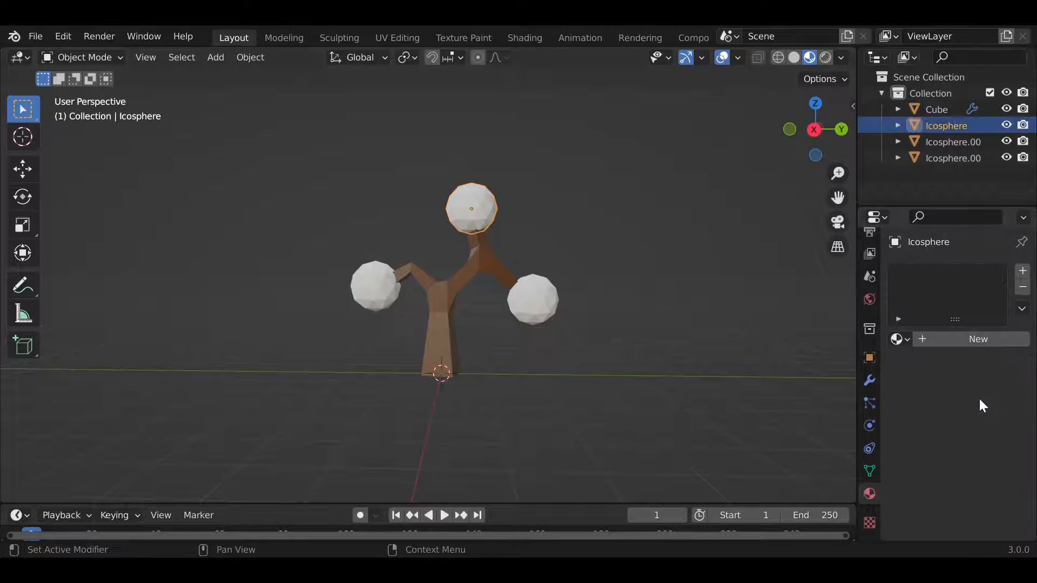
left_click(952, 338)
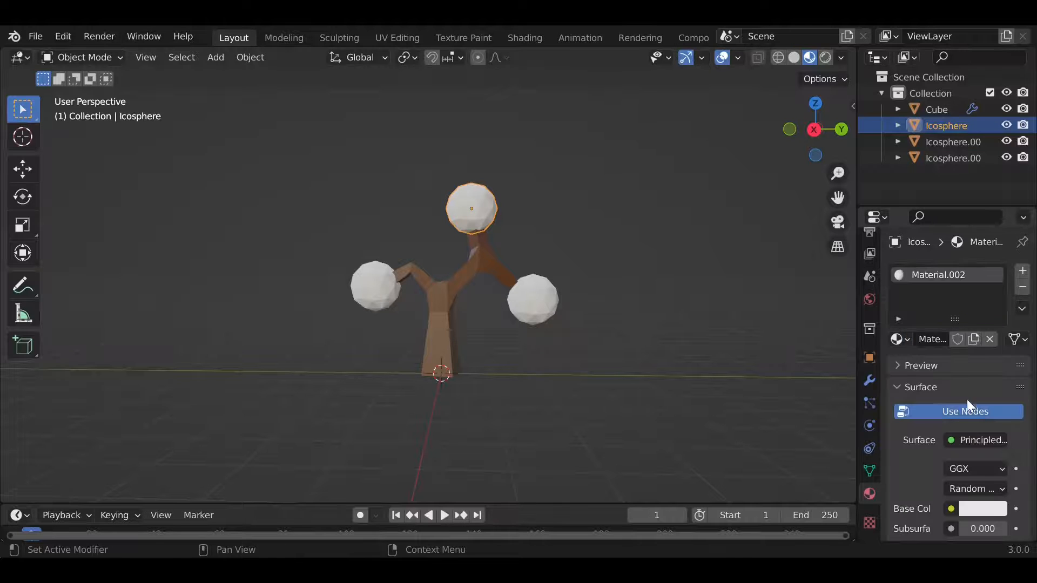
left_click(976, 509)
left_click_drag(922, 331, 891, 327)
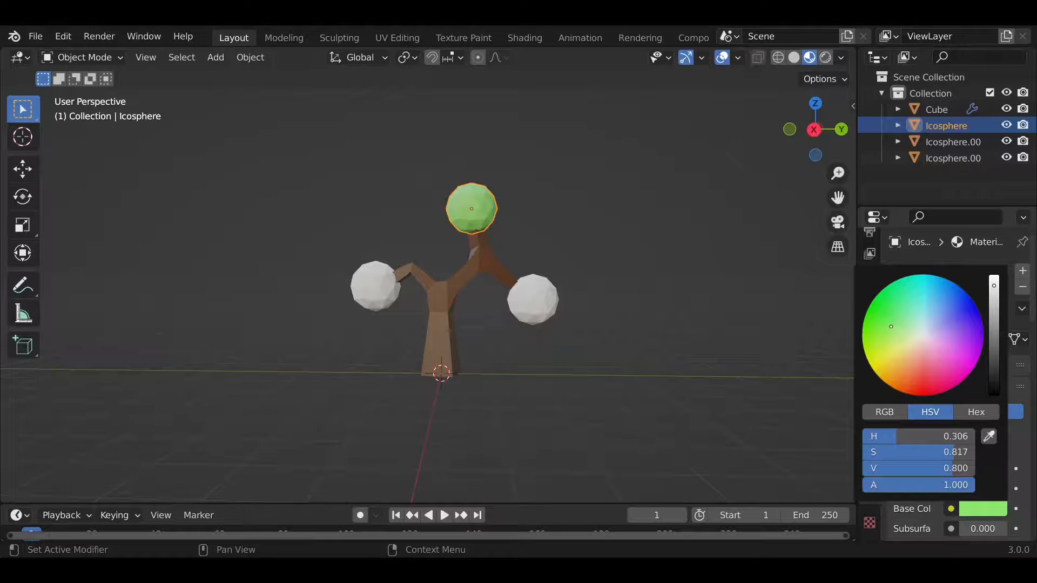
left_click_drag(891, 326, 877, 294)
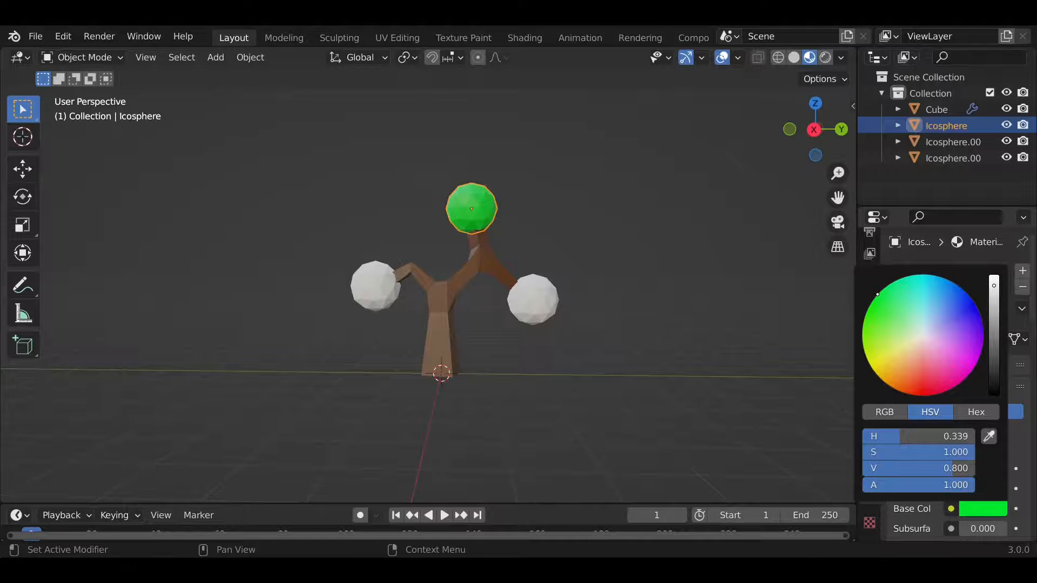
mouse_move(878, 294)
left_mouse_down()
mouse_move(921, 334)
mouse_move(896, 319)
left_mouse_up()
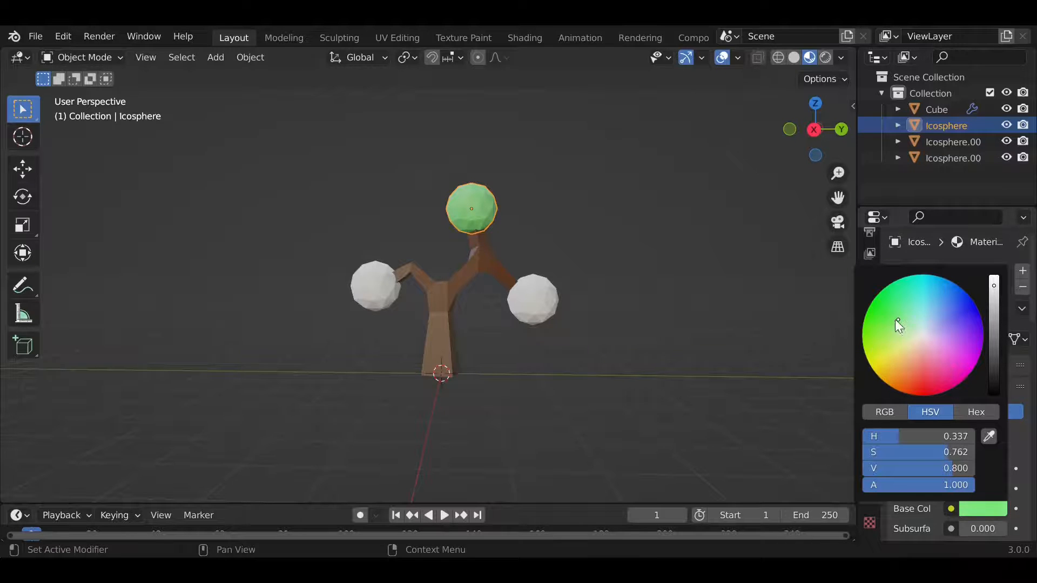
Give the ico sphere on the +Y branch a new material with a pale yellow base colour.
left_click(524, 312)
left_click(954, 340)
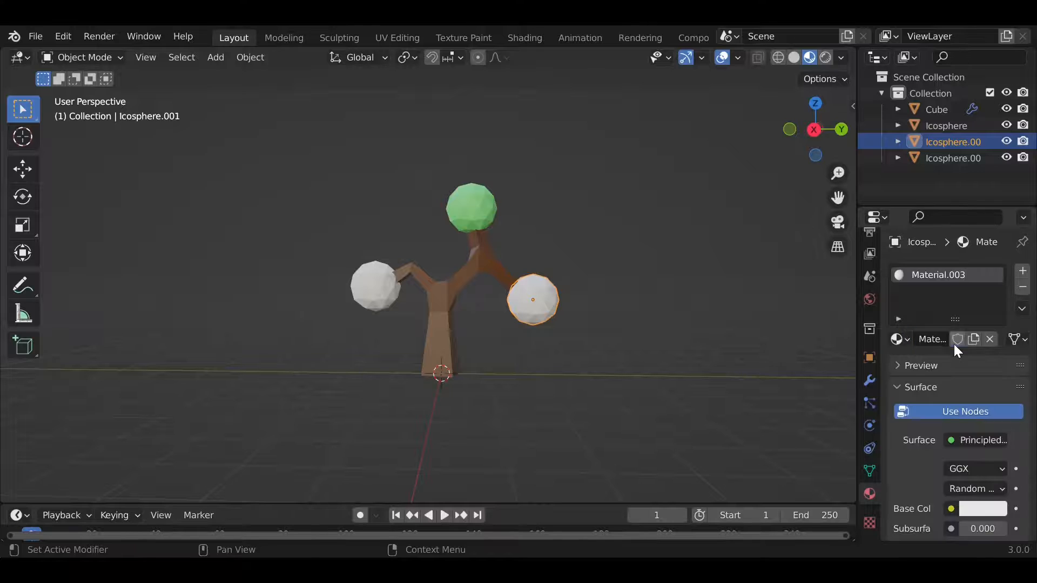
left_click(981, 517)
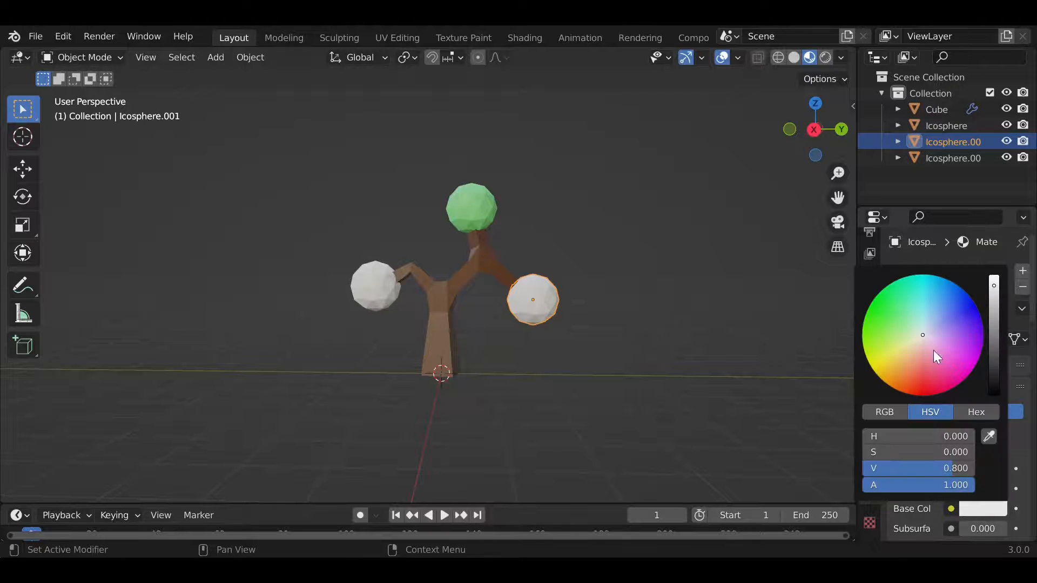
mouse_move(924, 343)
left_mouse_down()
mouse_move(906, 350)
mouse_move(880, 338)
mouse_move(893, 347)
left_mouse_up()
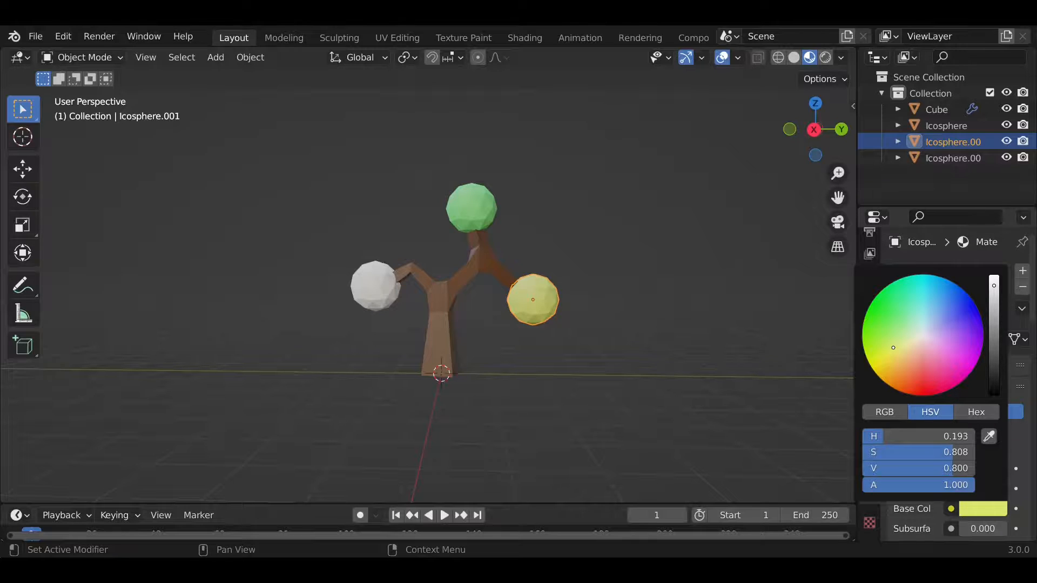
left_click_drag(893, 347, 894, 348)
left_click_drag(894, 348, 891, 344)
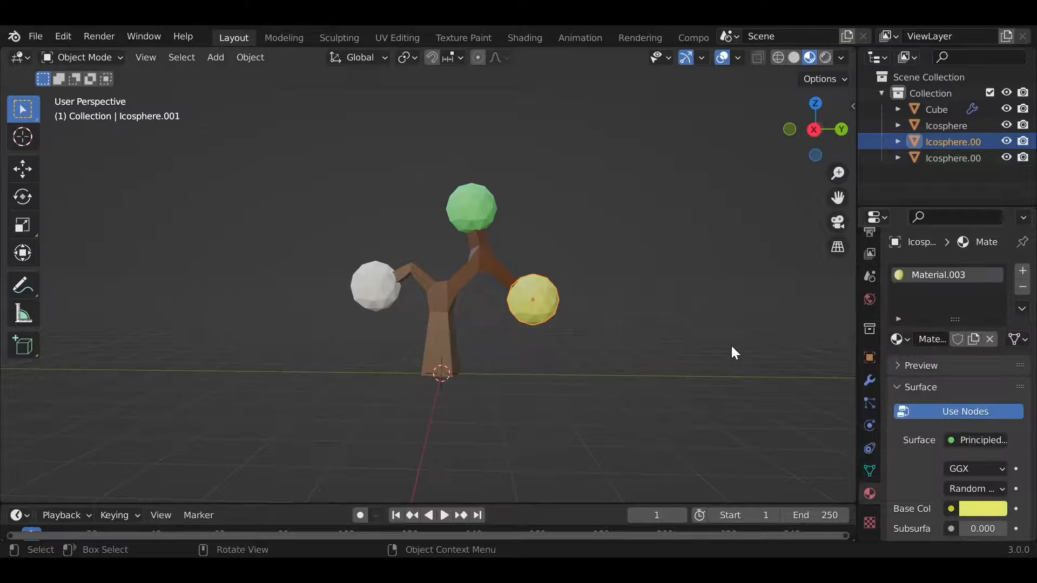
left_click(377, 291)
left_click(472, 208)
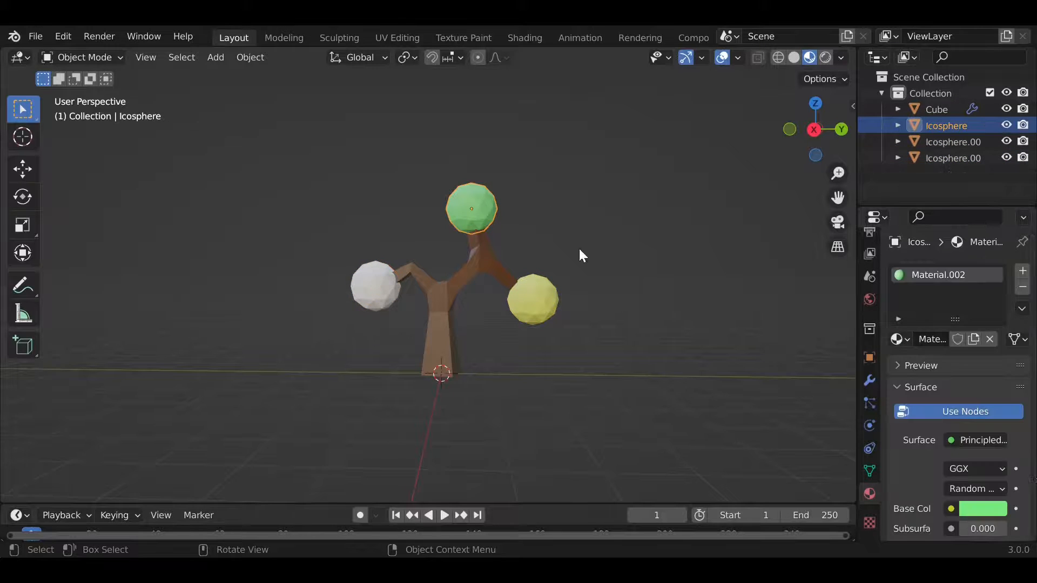
left_click(972, 511)
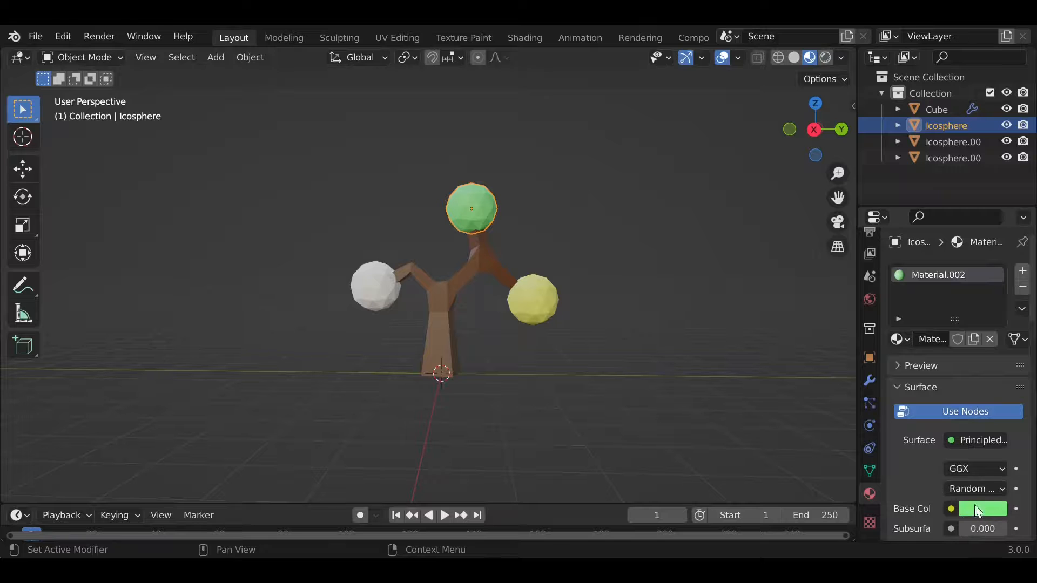
left_click(707, 378)
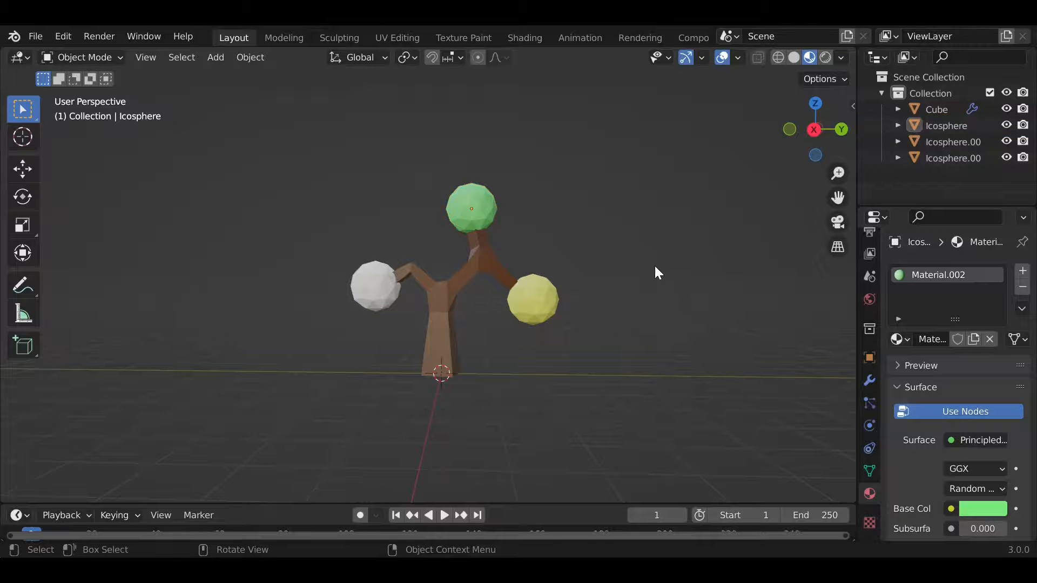
Add a new material to the uncoloured ico sphere on the -Y branch.
middle_click_drag(657, 272, 655, 218)
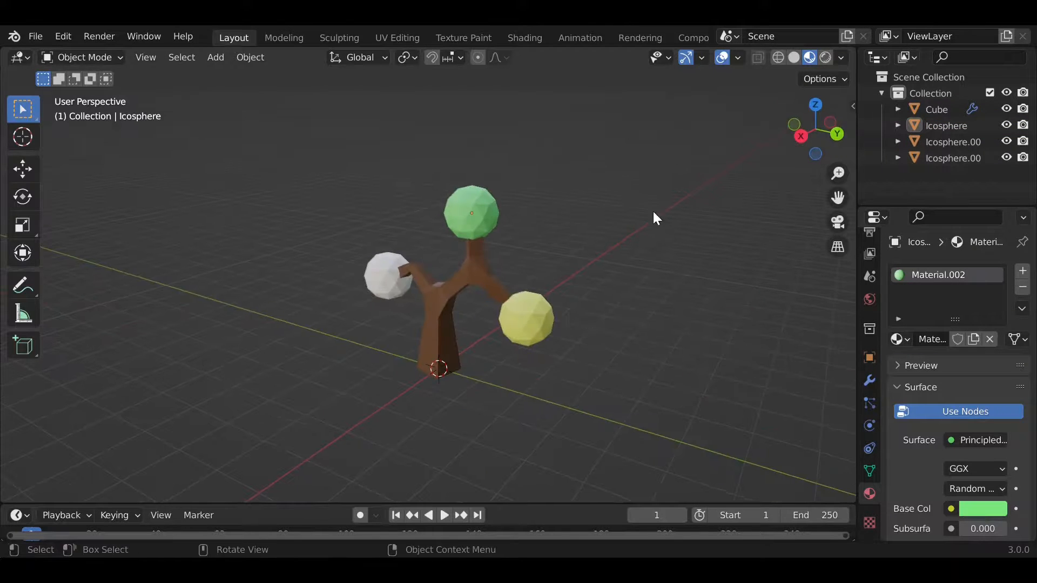
middle_click_drag(729, 162, 754, 254)
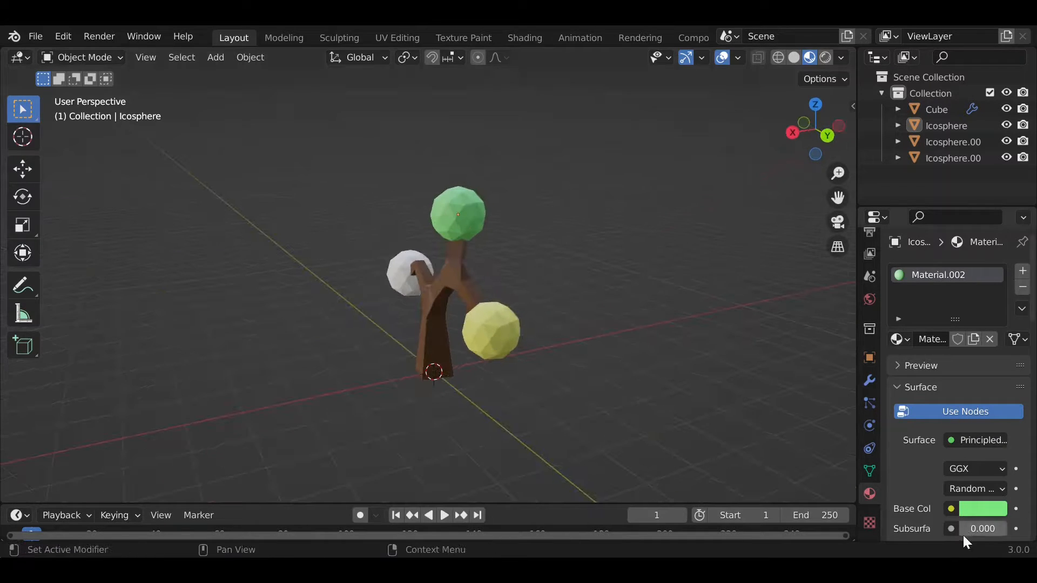
left_click(405, 281)
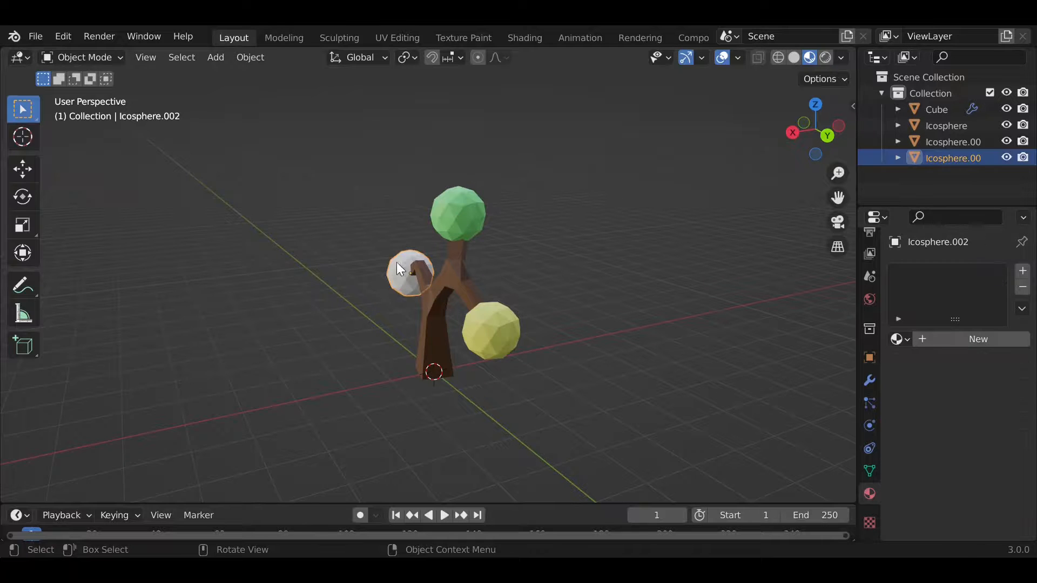
left_click(982, 339)
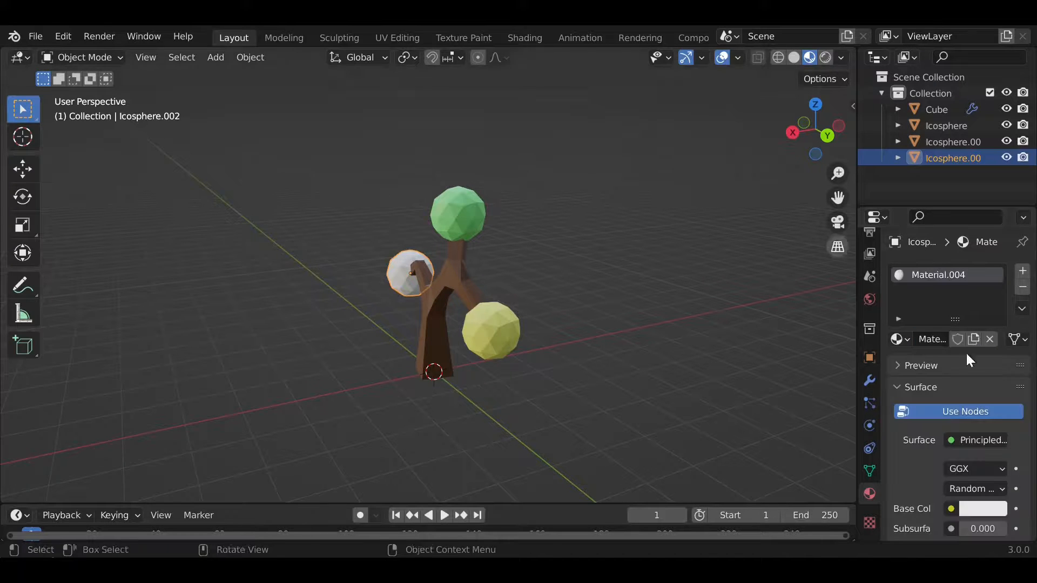
Try to match the -Y sphere's base colour to the top sphere by sampling its green twice with the eyedropper.
left_click(983, 508)
left_click(989, 436)
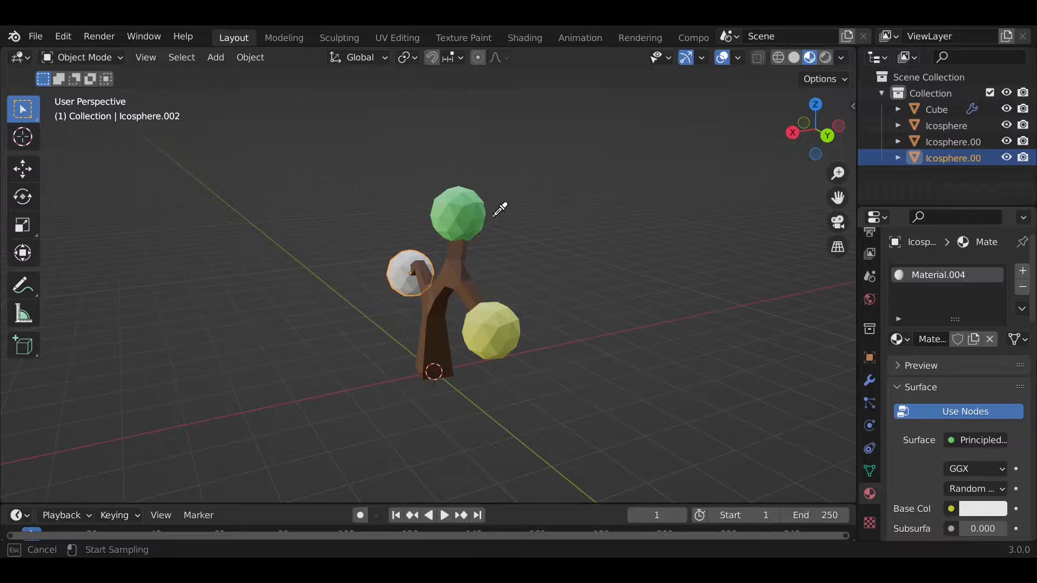
left_click(476, 224)
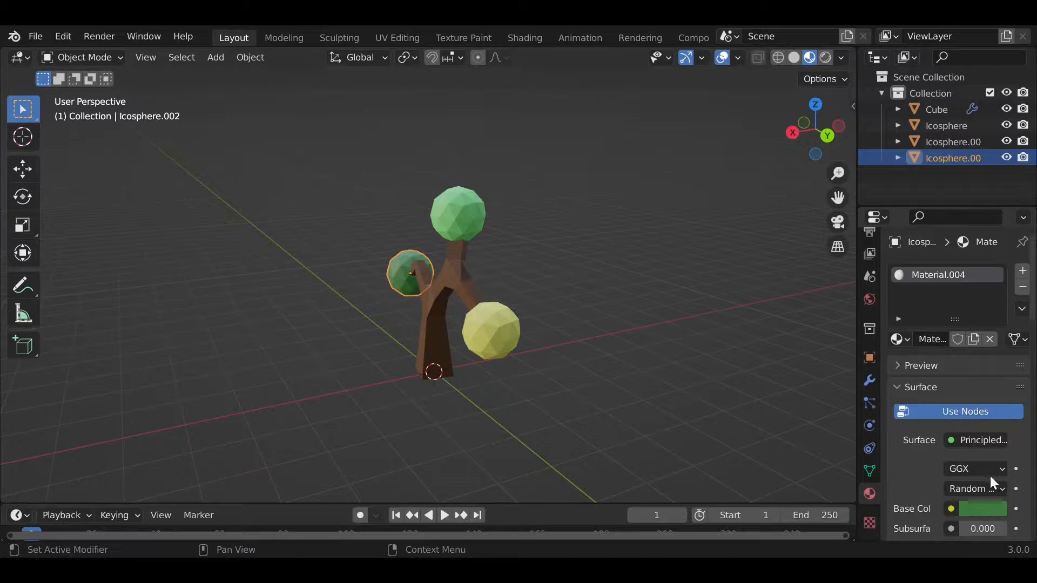
left_click(983, 508)
left_click(993, 436)
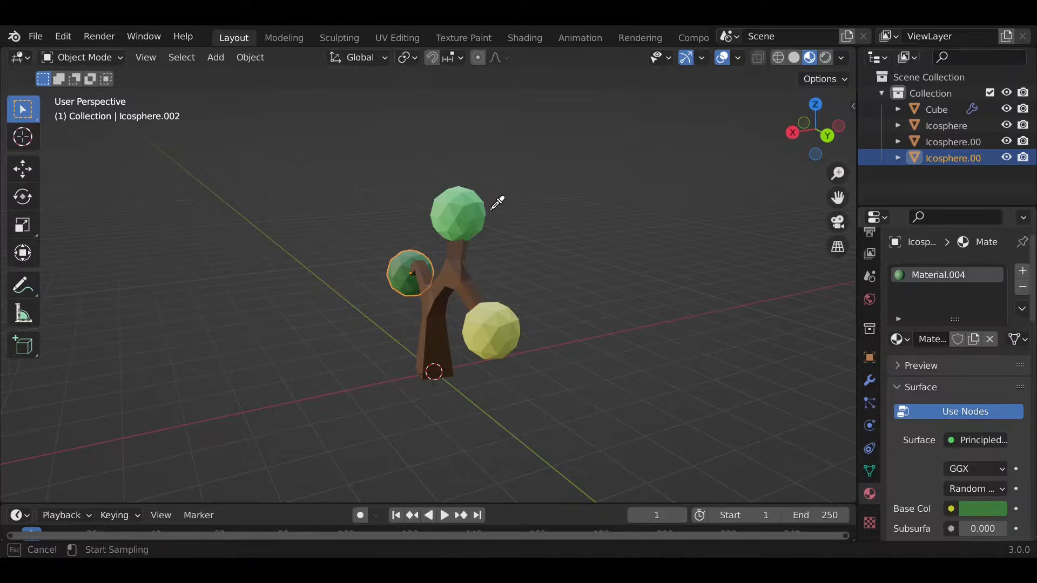
left_click(457, 194)
middle_click_drag(595, 289, 681, 283)
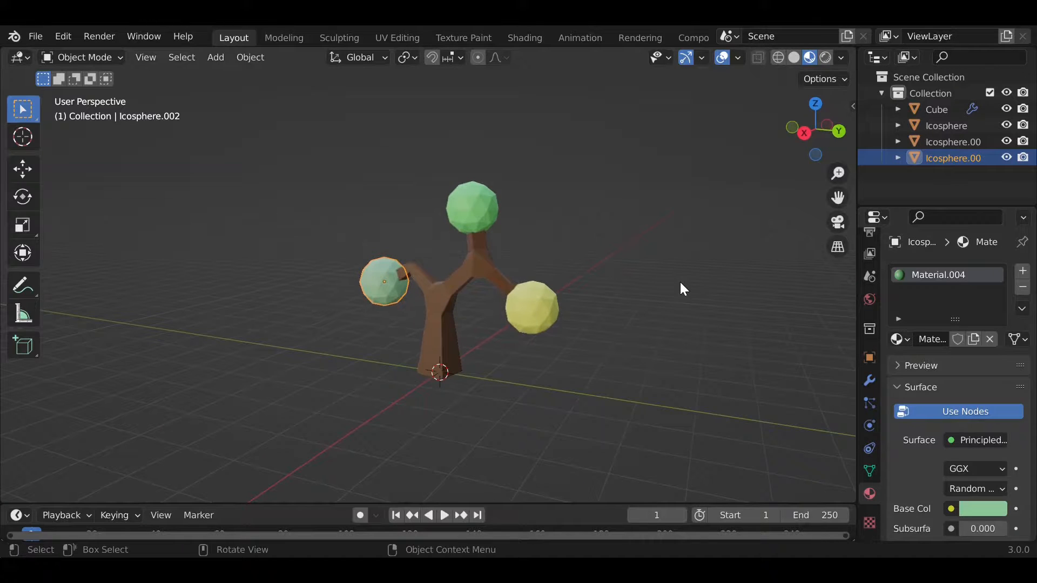
Copy the hex value 79E77D of the top ico sphere's base colour.
left_click(485, 208)
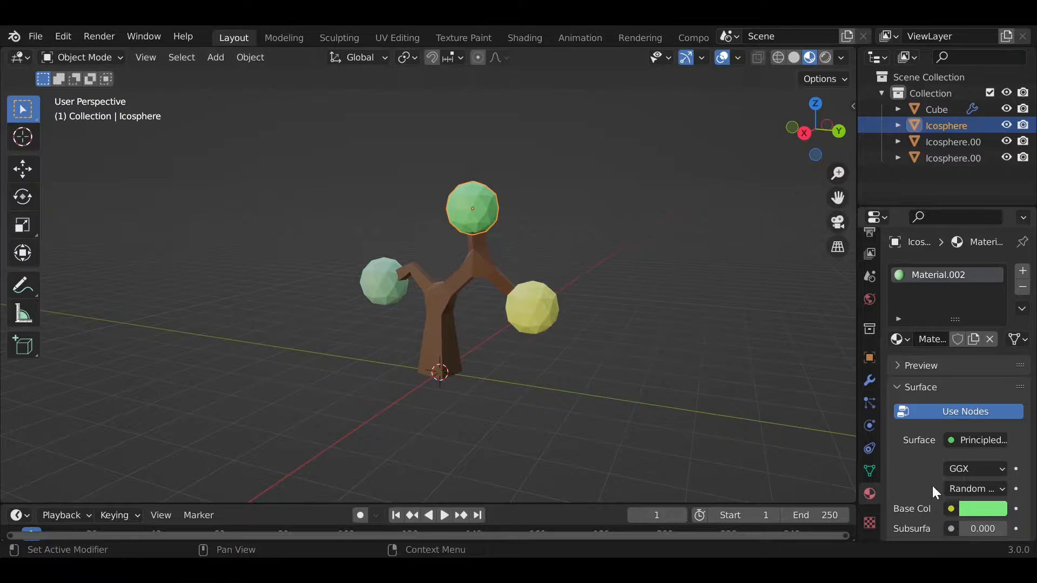
left_click(988, 511)
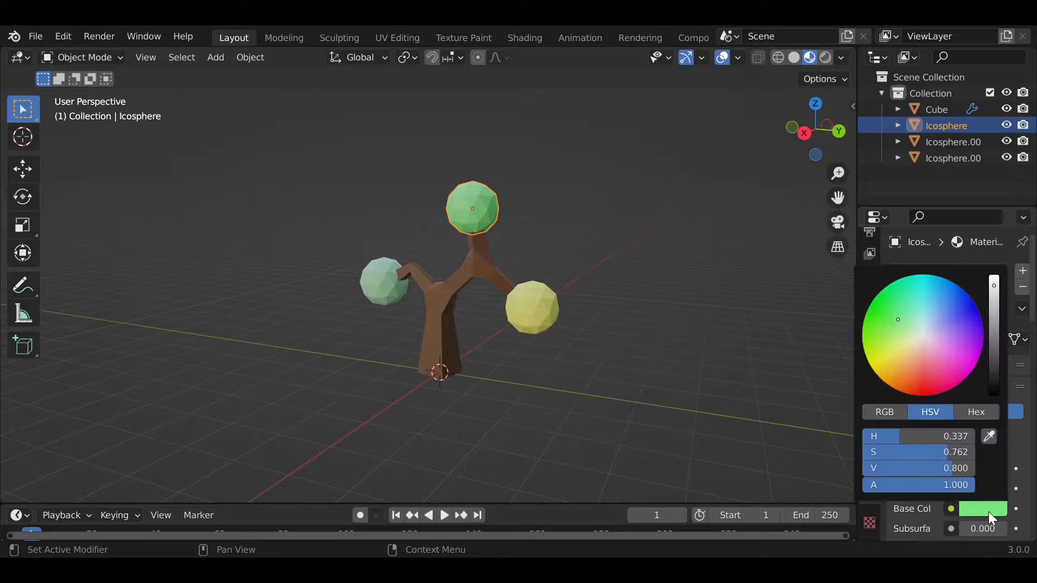
left_click(976, 411)
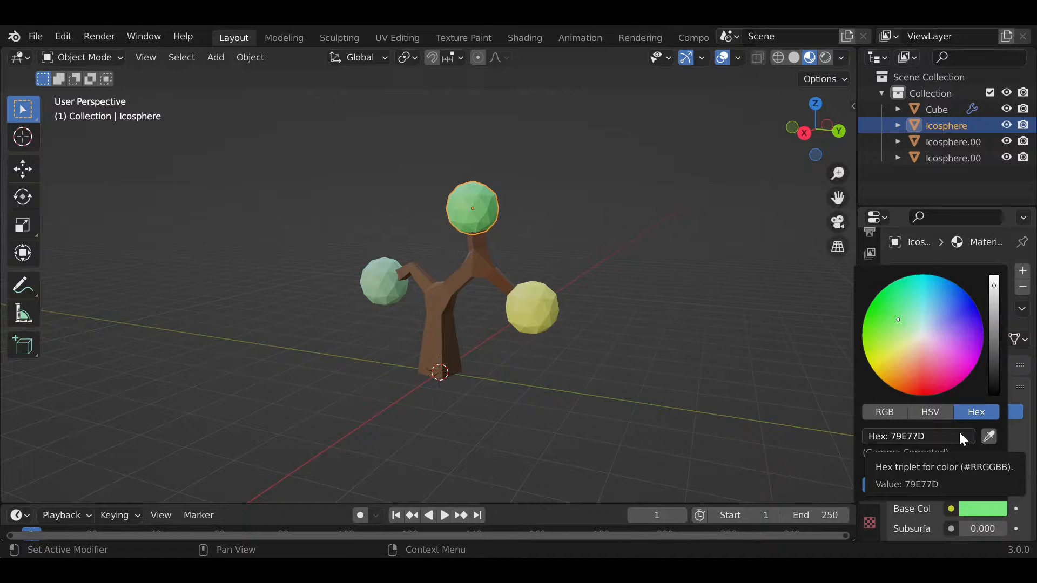
left_click(947, 411)
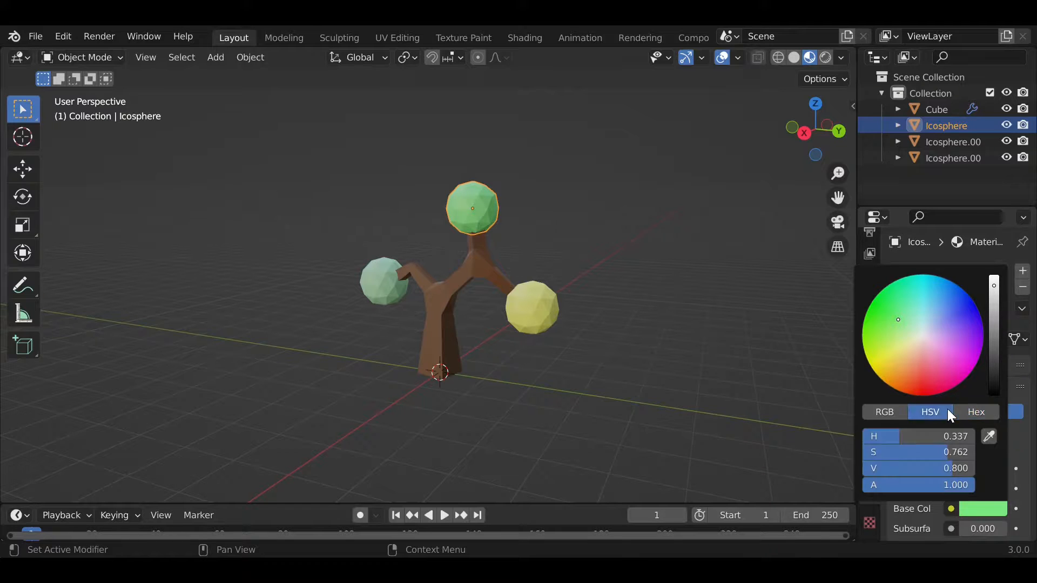
left_click(974, 412)
left_click(944, 435)
key("ctrl+c")
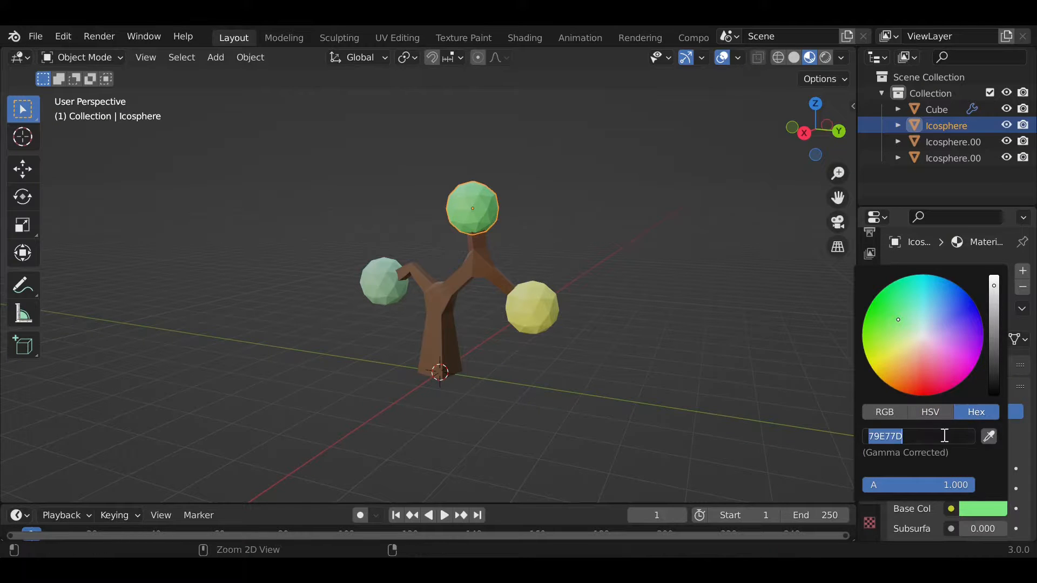
key("Return")
Paste hex 79E77D as the base colour of the -Y branch's ico sphere and deselect it.
left_click(384, 285)
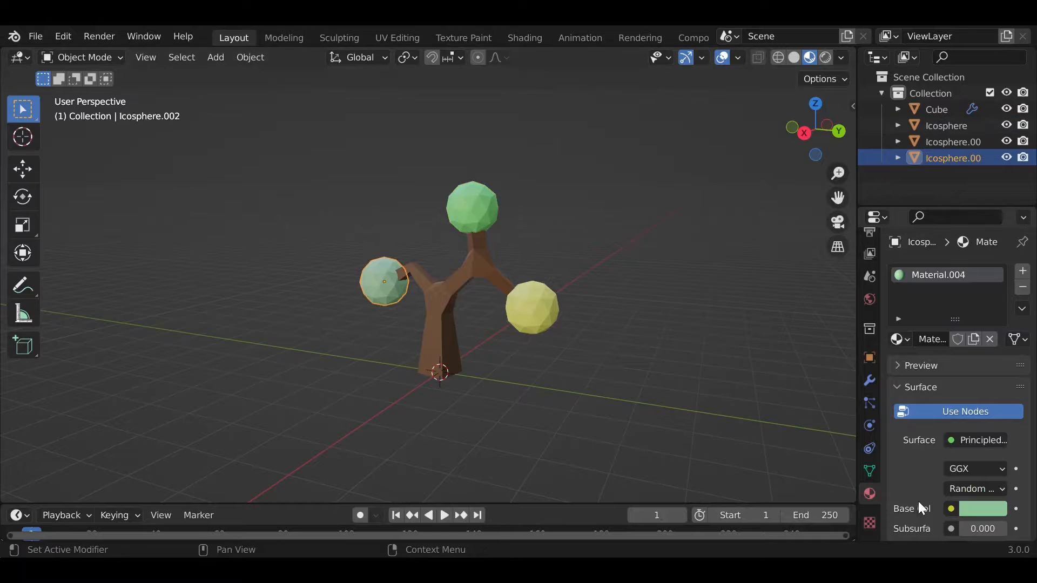
left_click(967, 518)
left_click(963, 437)
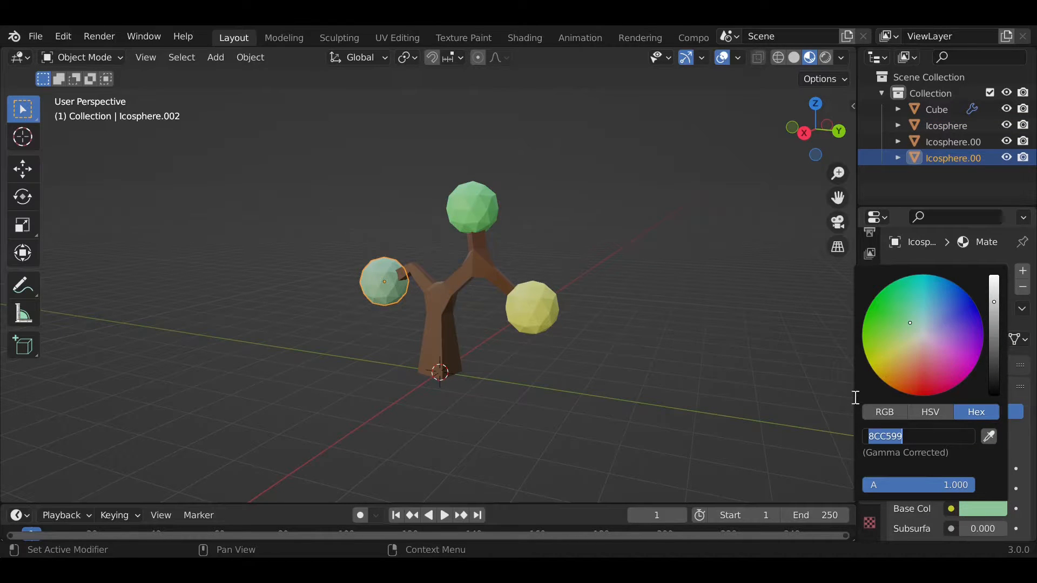
key("ctrl+v")
key("Return")
left_click(670, 312)
middle_click_drag(637, 334, 693, 324)
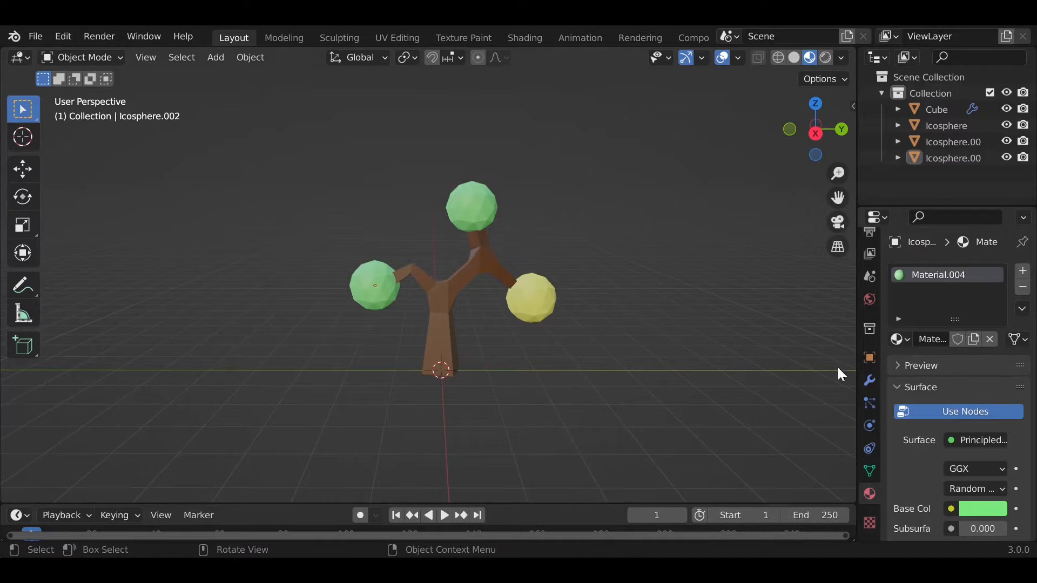
left_click(869, 358)
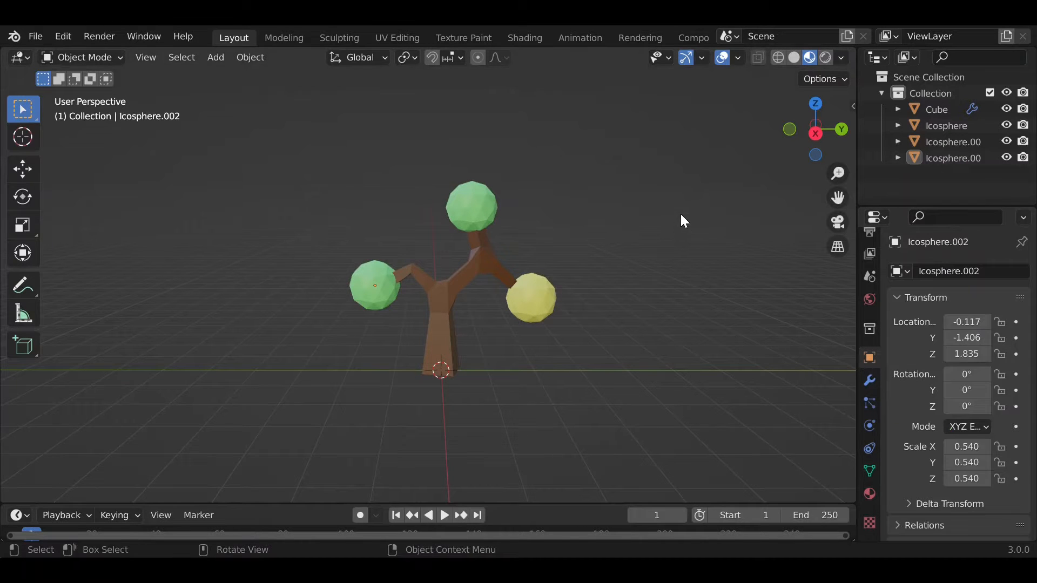
middle_click_drag(695, 224, 638, 212)
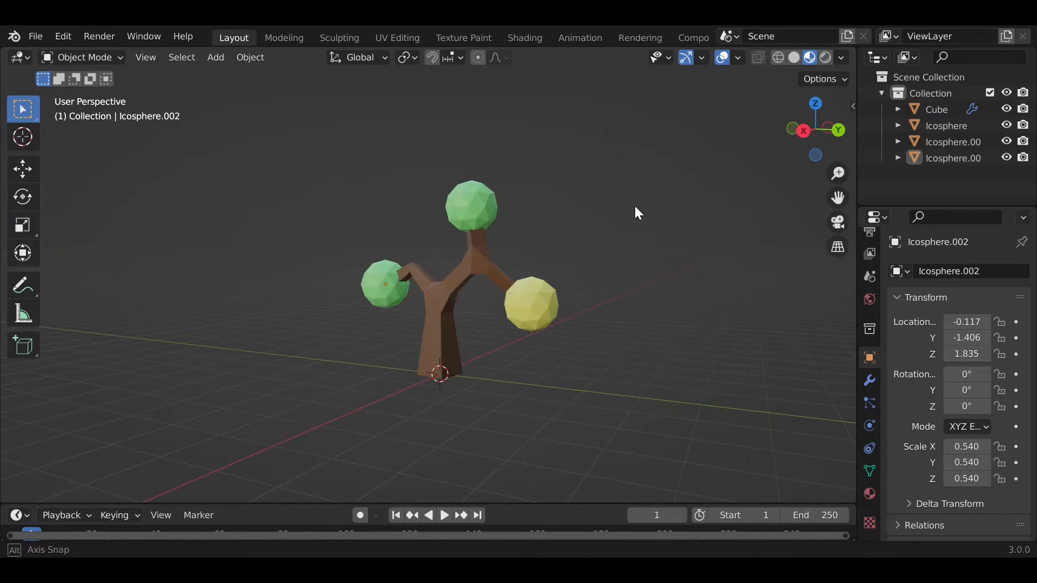
middle_click_drag(638, 212, 649, 232)
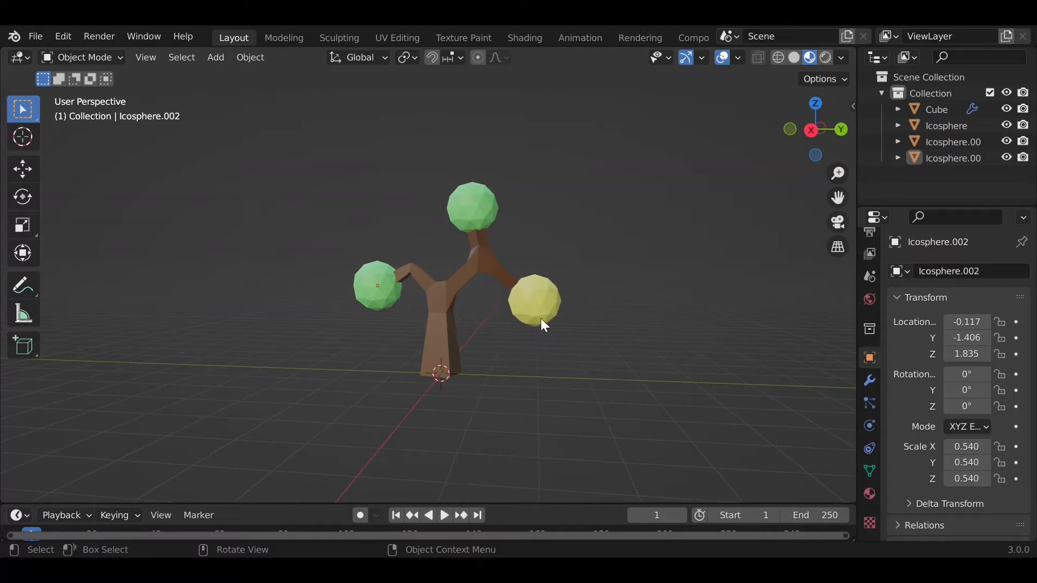